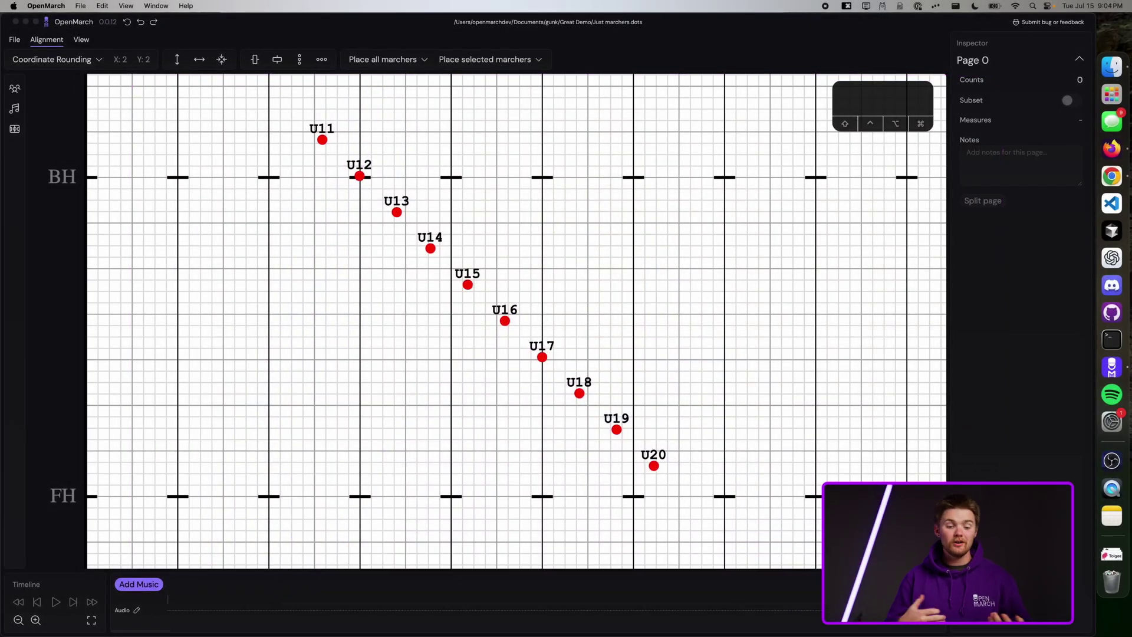
# Box-select marchers U11–U20 and start an alignment line on the front hash near the 10.
pyautogui.click(703, 497)
pyautogui.moveTo(281, 112); pyautogui.dragTo(798, 503)
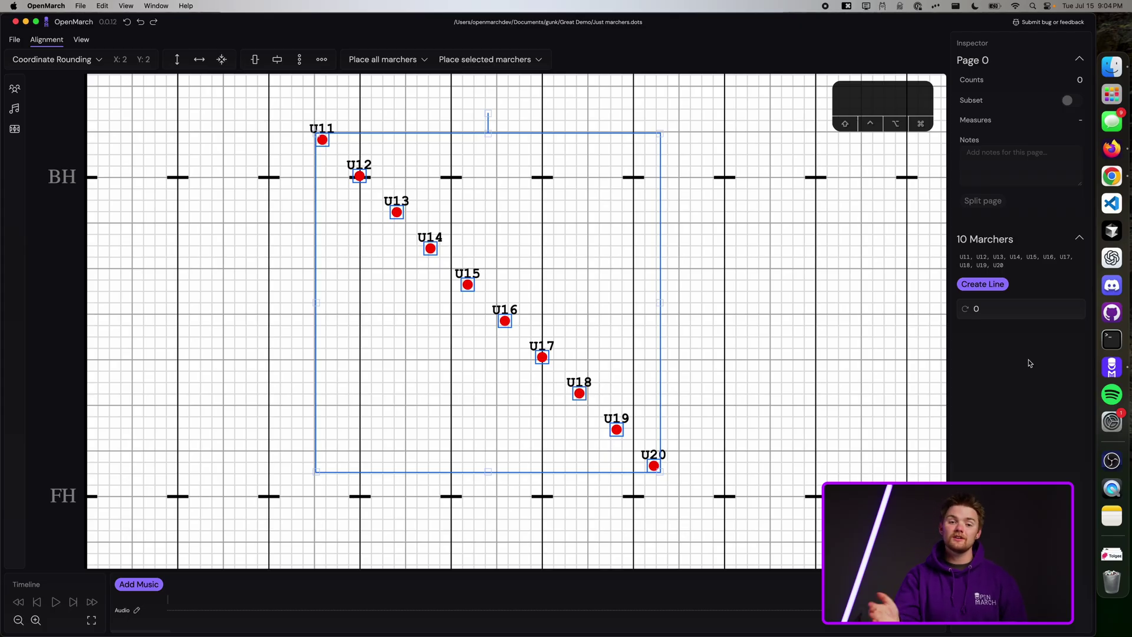
pyautogui.click(974, 286)
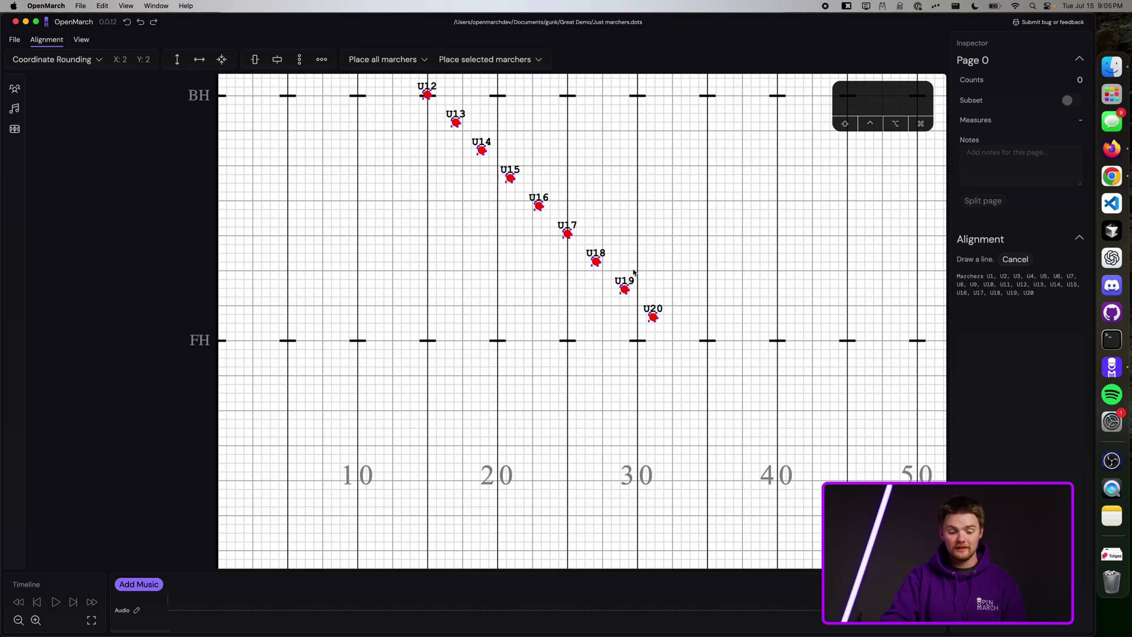
pyautogui.click(358, 342)
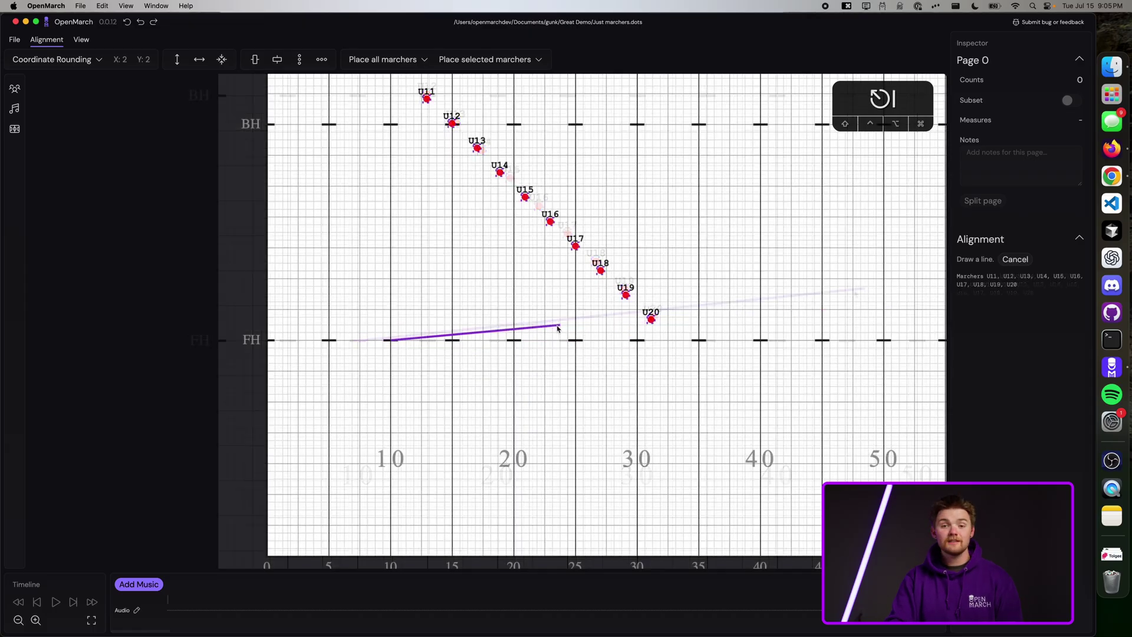
# End the line on the front hash near the 40 and drag U20, U19, U18 and U17 to reorder them.
pyautogui.click(761, 341)
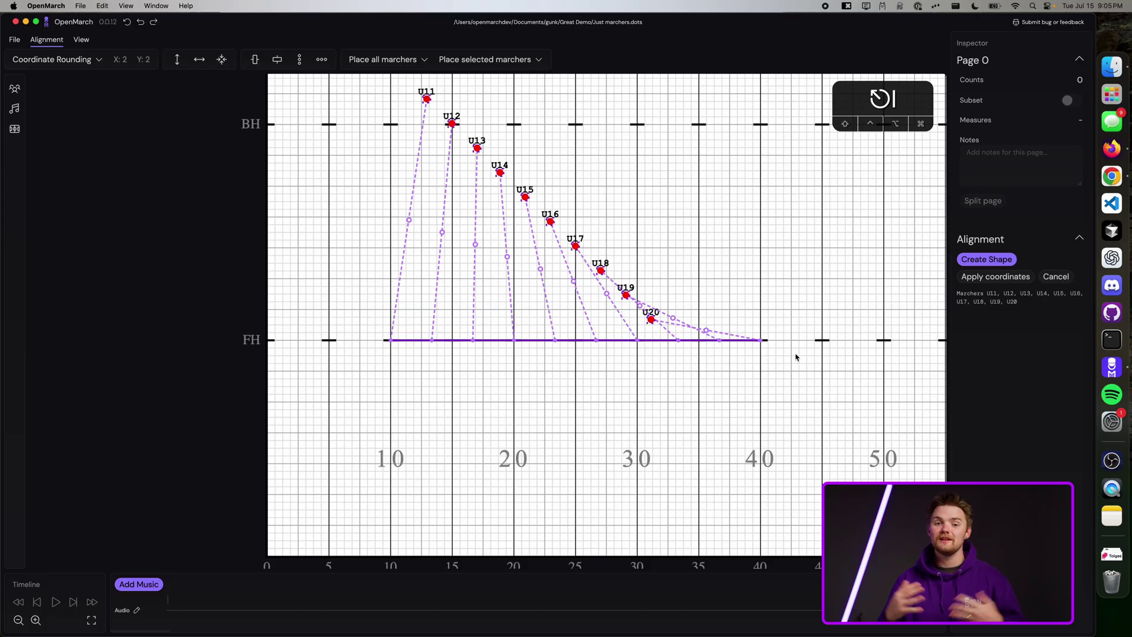
pyautogui.scroll(3, 644, 321)
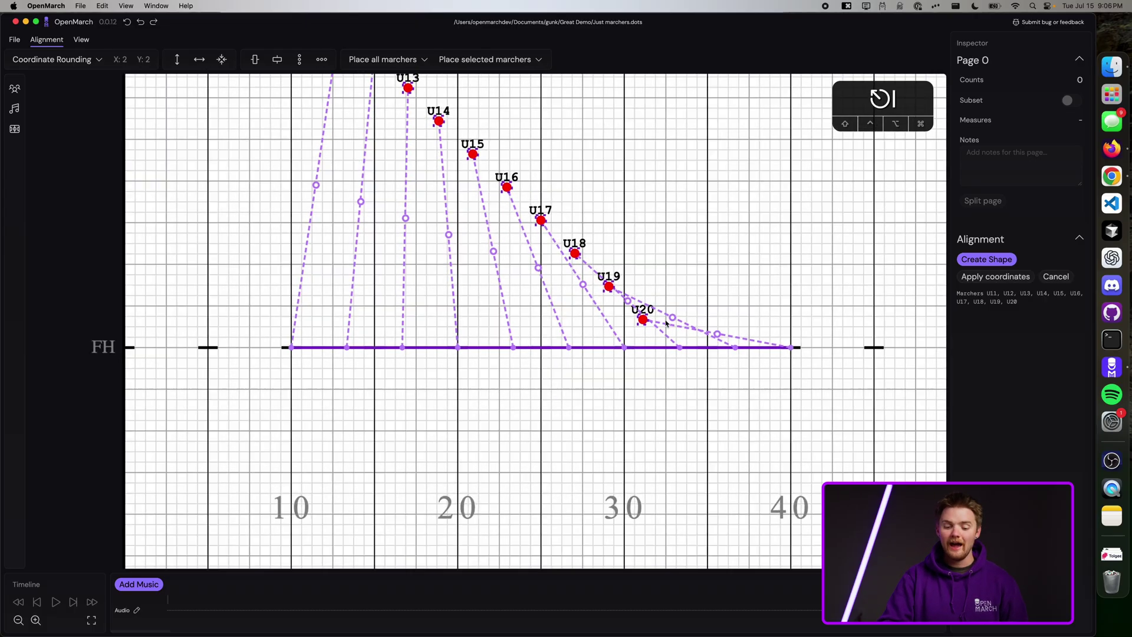
pyautogui.moveTo(643, 320); pyautogui.dragTo(728, 285)
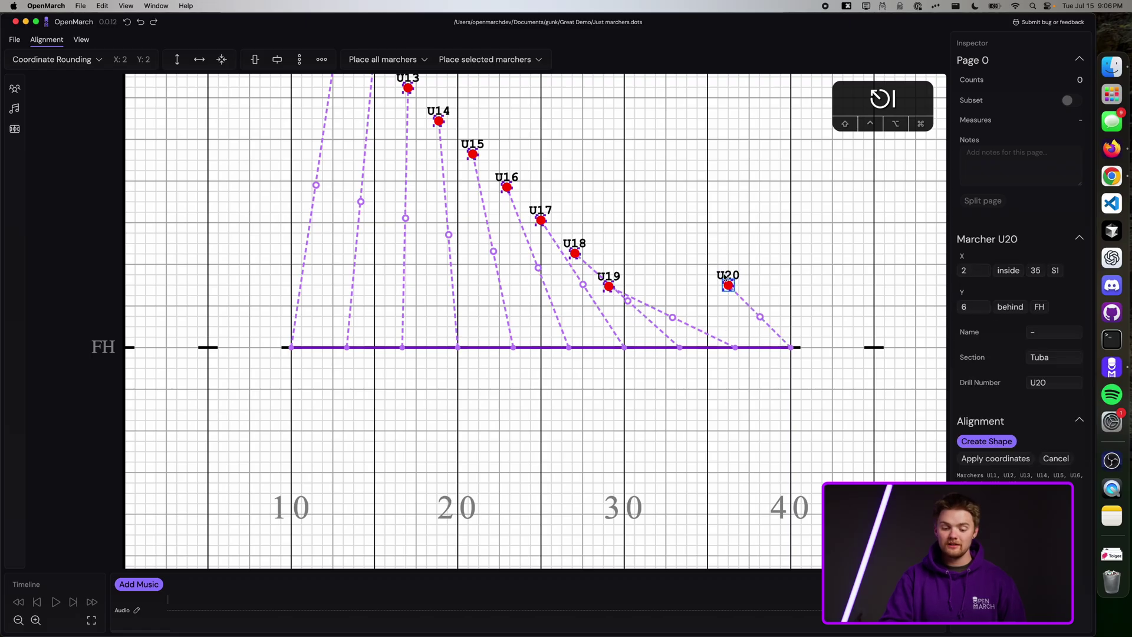
pyautogui.moveTo(609, 286); pyautogui.dragTo(666, 262)
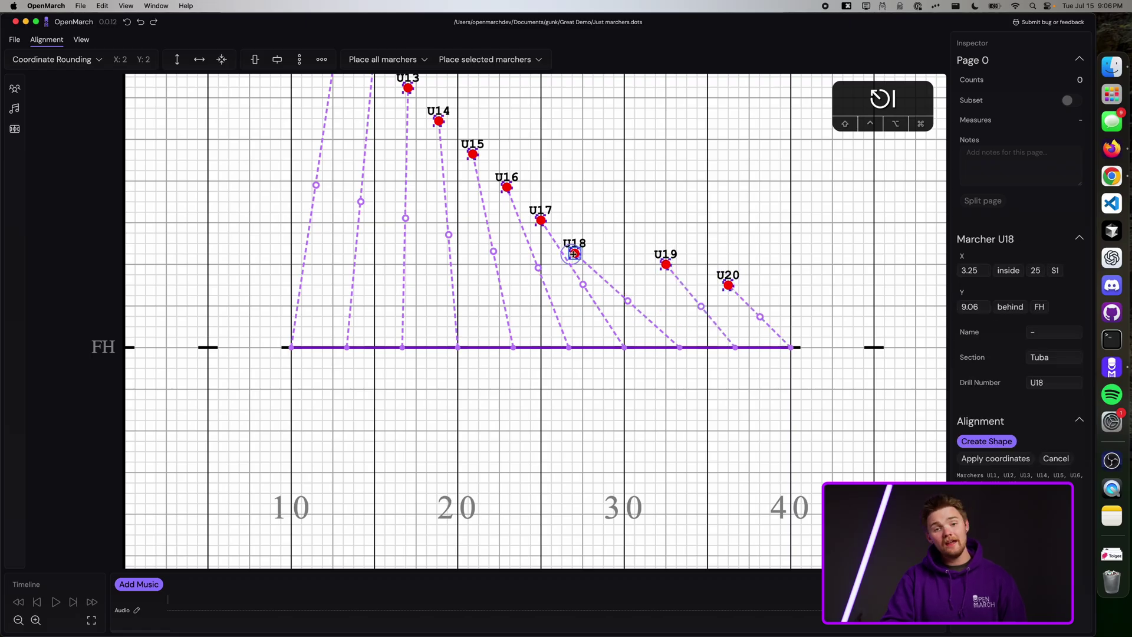
pyautogui.moveTo(569, 255); pyautogui.dragTo(617, 244)
pyautogui.moveTo(542, 221)
pyautogui.mouseDown()
pyautogui.moveTo(635, 224)
pyautogui.moveTo(542, 222)
pyautogui.moveTo(562, 222)
pyautogui.mouseUp()
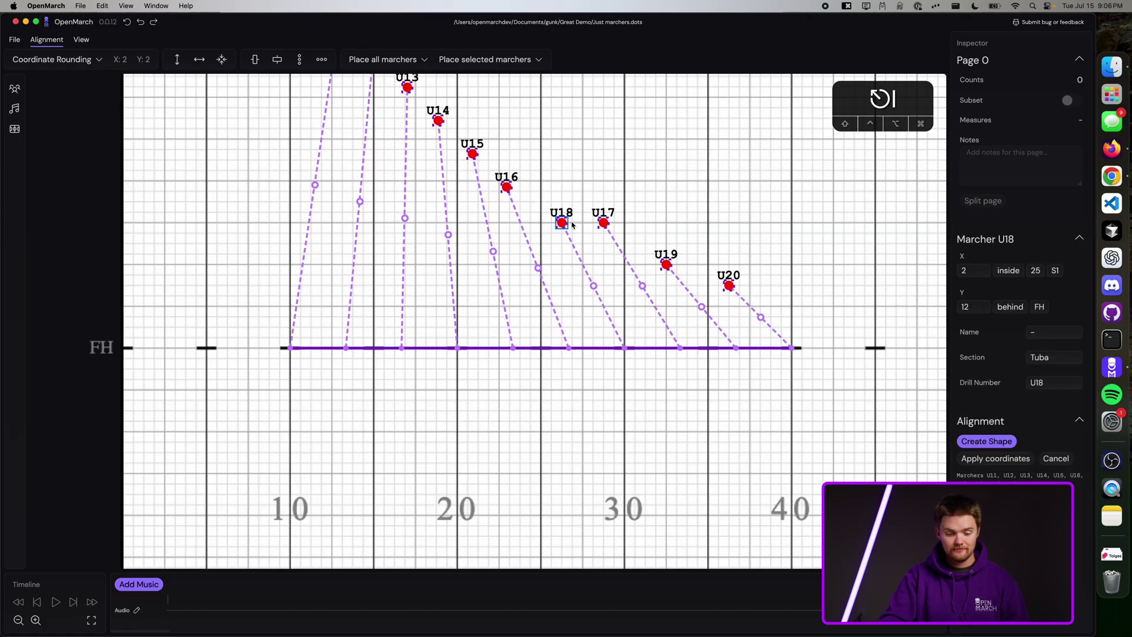
# Nudge U18 right, move U11 down, and snap the ten marchers onto the line as a shape.
pyautogui.scroll(3, 327, 152)
pyautogui.click(329, 147)
pyautogui.moveTo(327, 152); pyautogui.dragTo(328, 156)
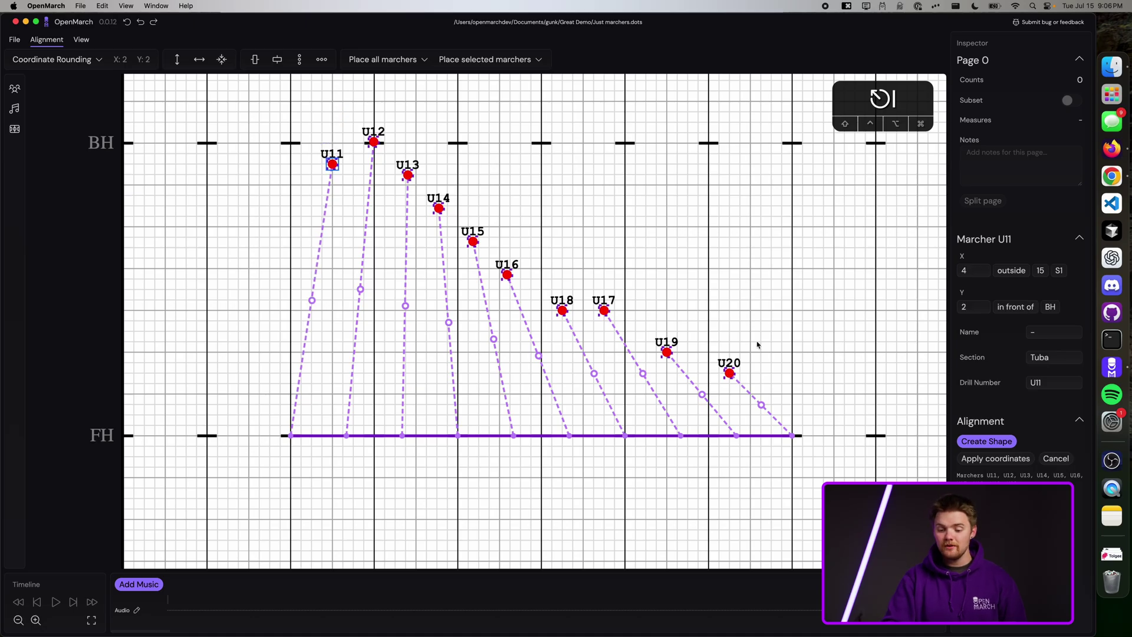
pyautogui.click(978, 441)
# Select the new ten-marcher line shape on the front hash between the 10 and 40.
pyautogui.scroll(-4, 744, 347)
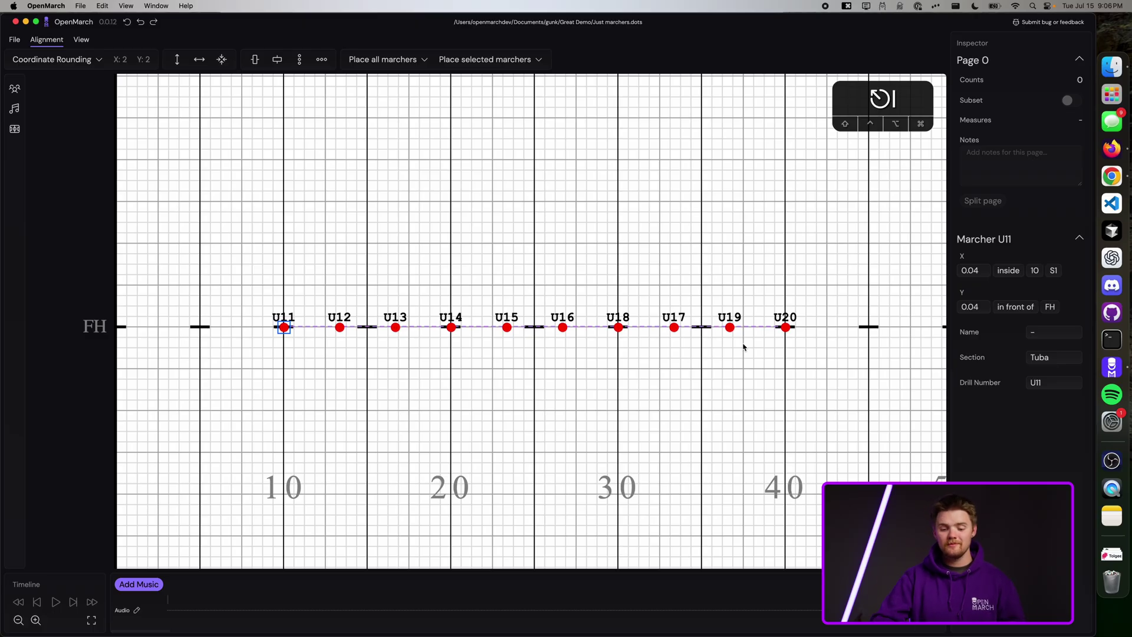
pyautogui.click(735, 330)
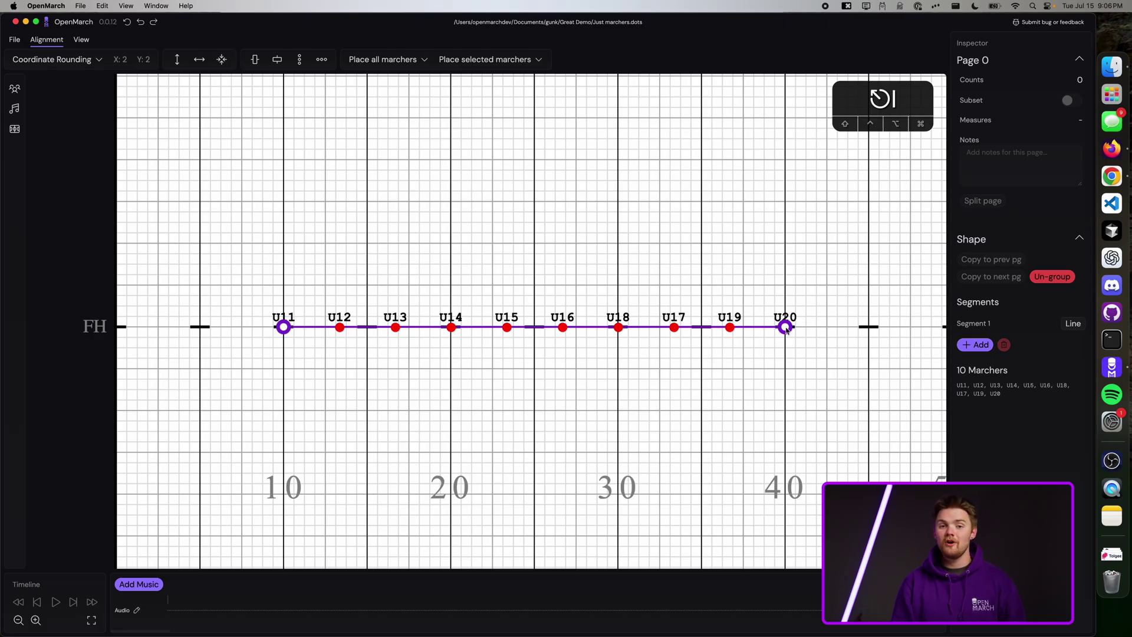
# Raise U20's end so the line slants from U11 at the 10 to near the 35, then lower the shape slightly.
pyautogui.moveTo(786, 329); pyautogui.dragTo(762, 218)
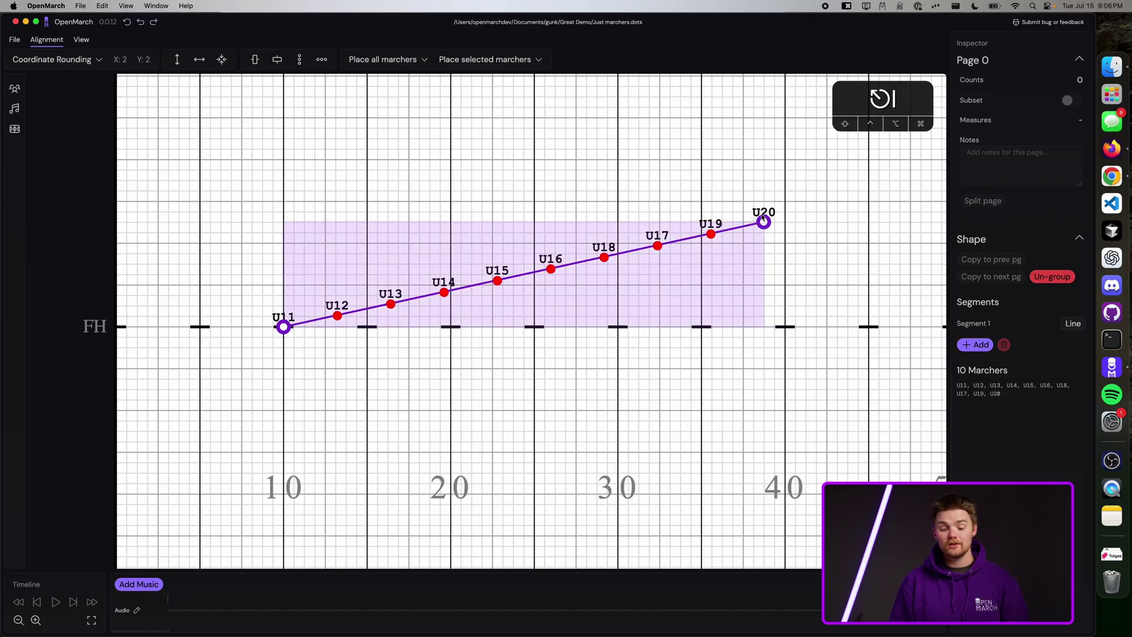
pyautogui.scroll(3, 798, 223)
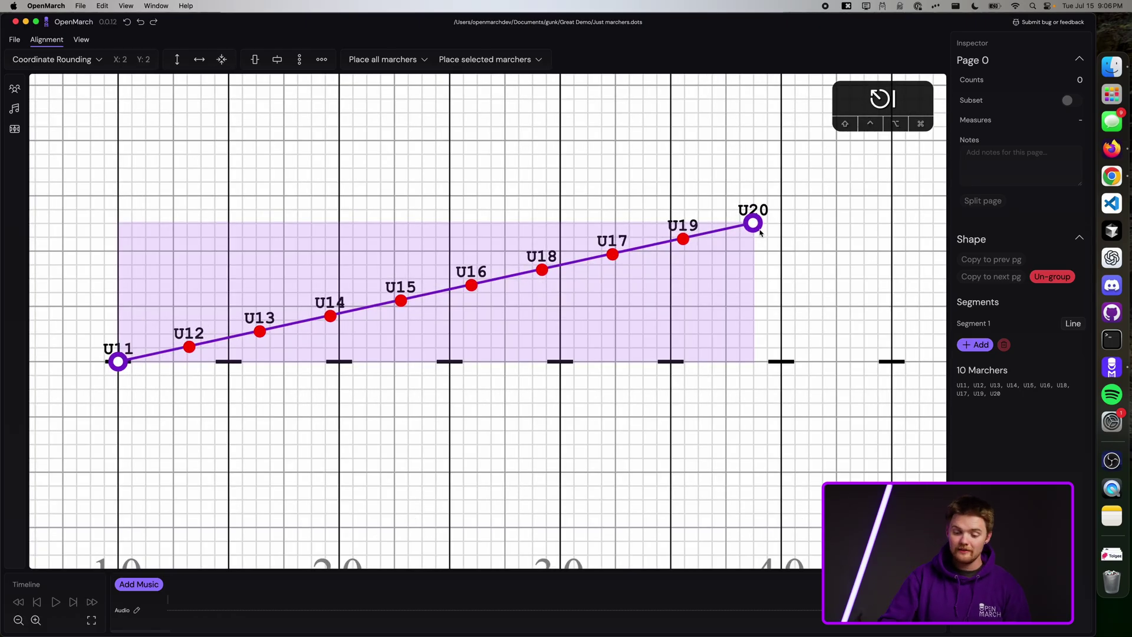
pyautogui.moveTo(761, 233); pyautogui.dragTo(725, 277)
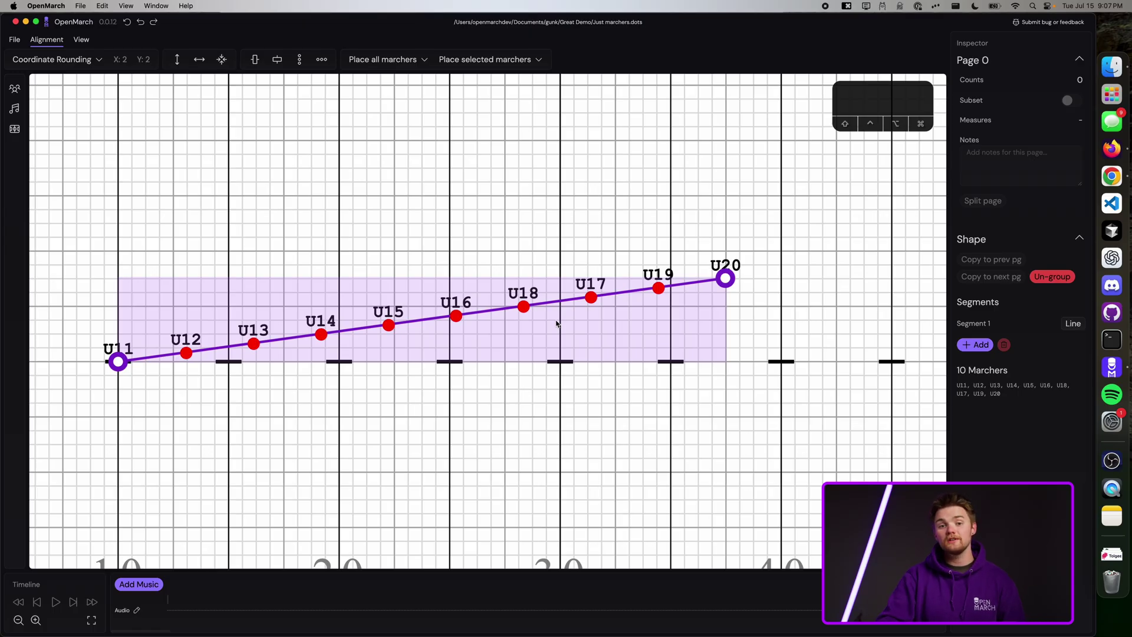
pyautogui.moveTo(603, 338)
pyautogui.mouseDown()
pyautogui.moveTo(559, 233)
pyautogui.moveTo(597, 353)
pyautogui.moveTo(644, 225)
pyautogui.moveTo(561, 316)
pyautogui.moveTo(638, 350)
pyautogui.moveTo(598, 328)
pyautogui.mouseUp()
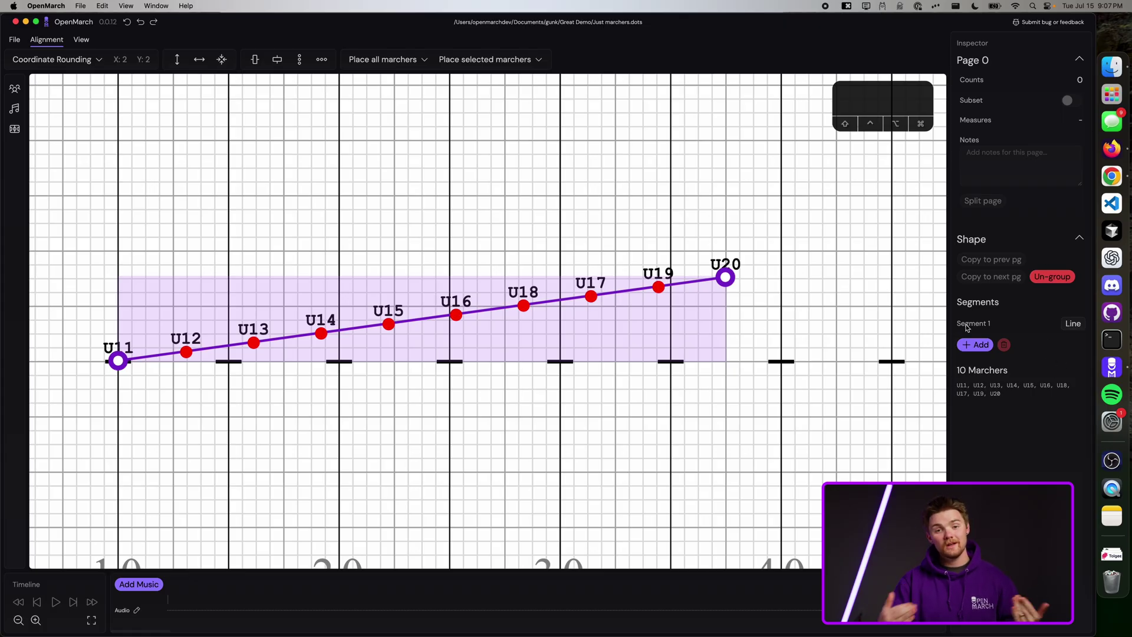
# Make Segment 1 a Single Curve, pull its control point up into an arc peaking at U16, and reposition it.
pyautogui.click(1071, 323)
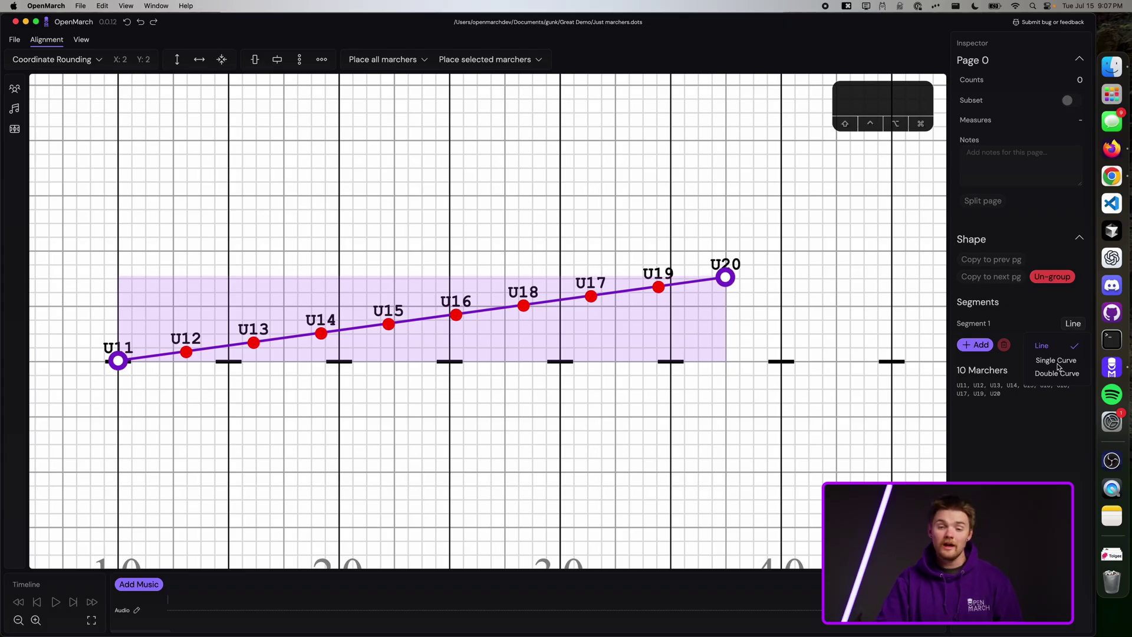
pyautogui.click(1058, 363)
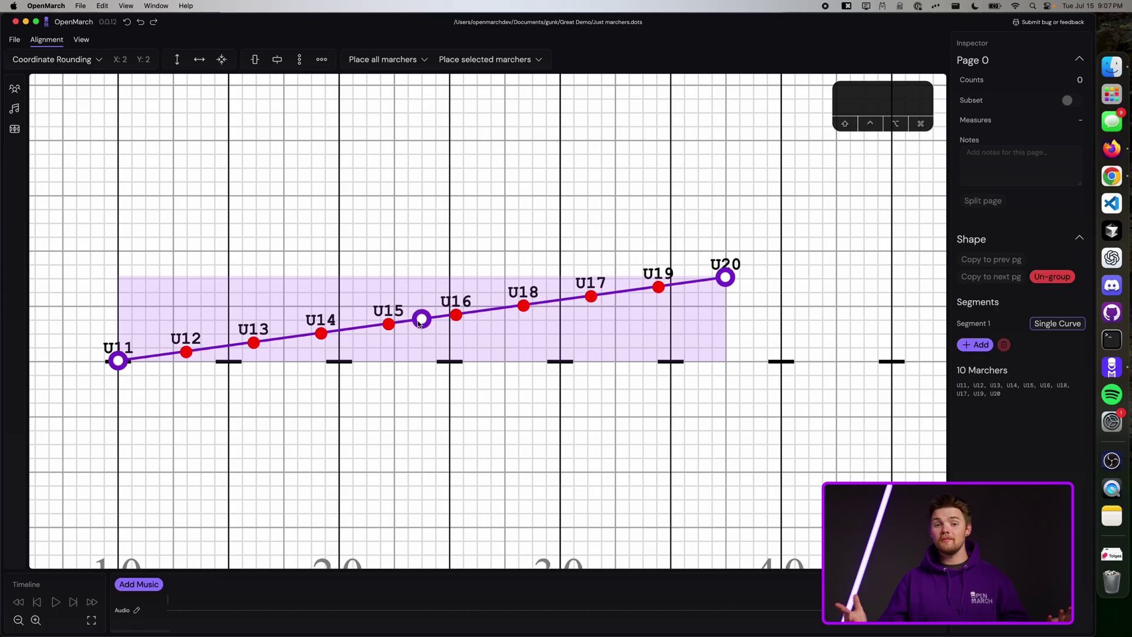
pyautogui.moveTo(420, 318); pyautogui.dragTo(334, 91)
pyautogui.scroll(-3, 339, 94)
pyautogui.scroll(2, 349, 98)
pyautogui.scroll(3, 349, 98)
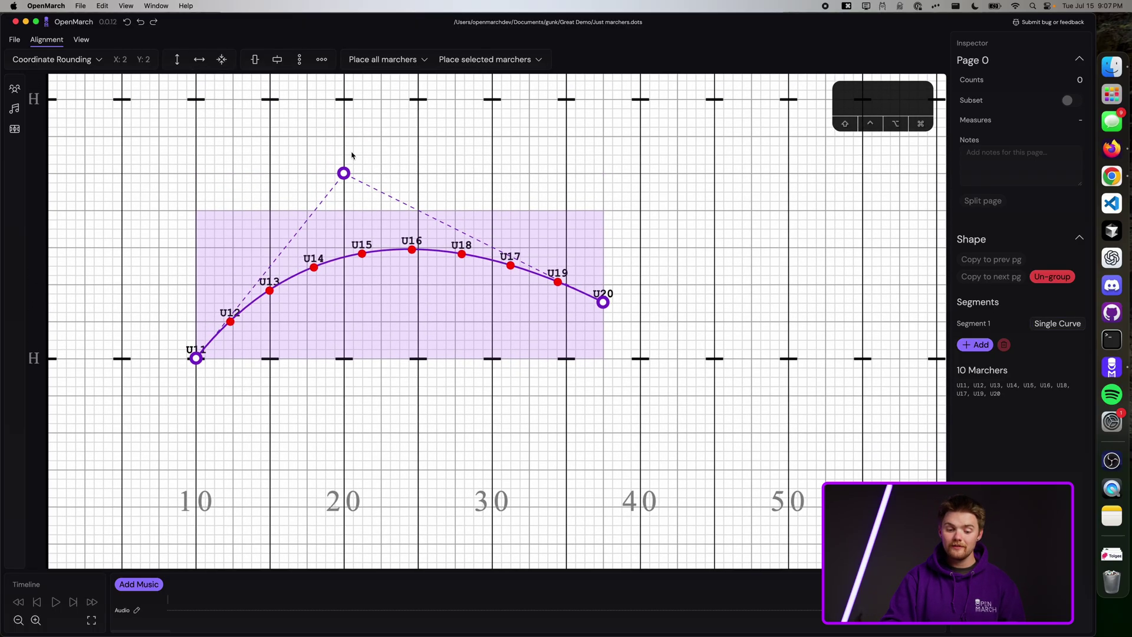
pyautogui.moveTo(349, 171); pyautogui.dragTo(402, 155)
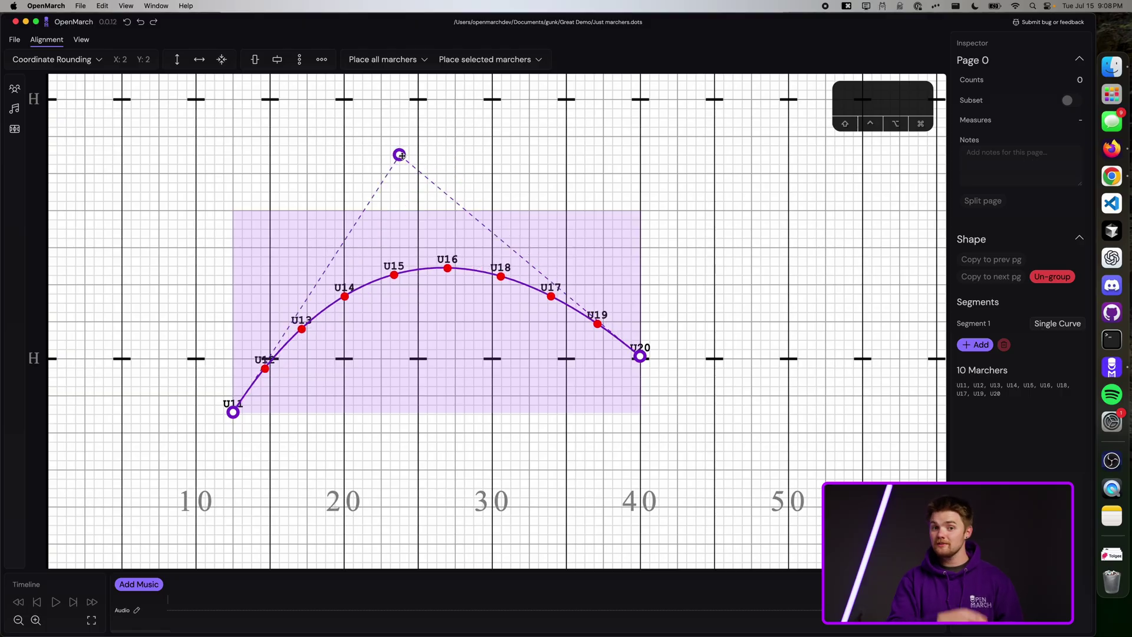
# Switch Segment 1 to a Double Curve and pull both control points upward.
pyautogui.click(1058, 324)
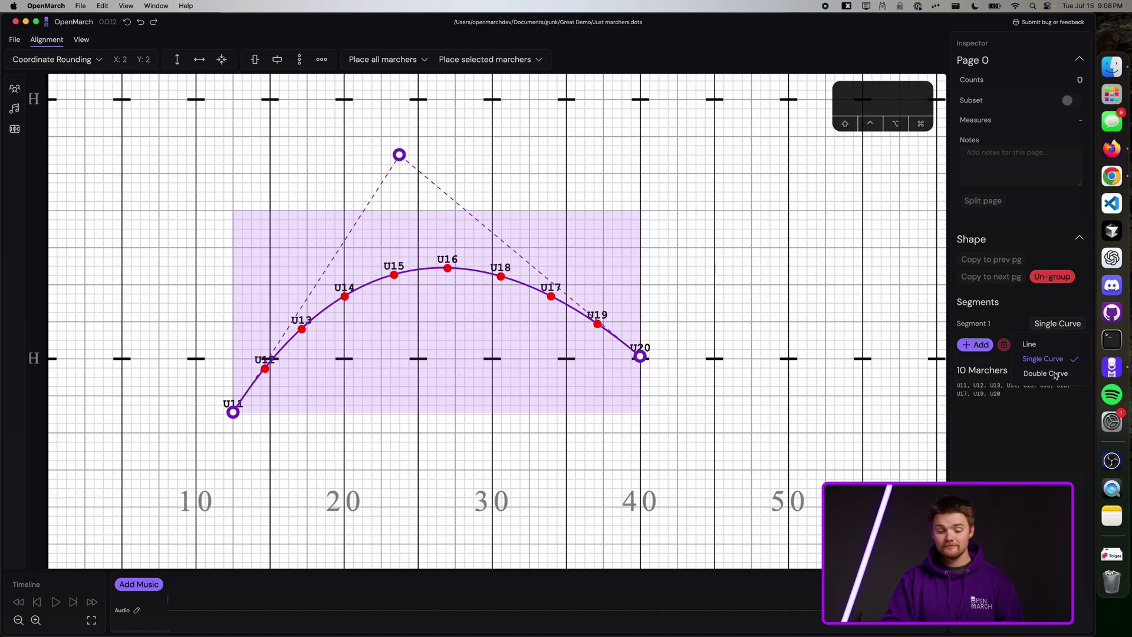
pyautogui.click(1052, 374)
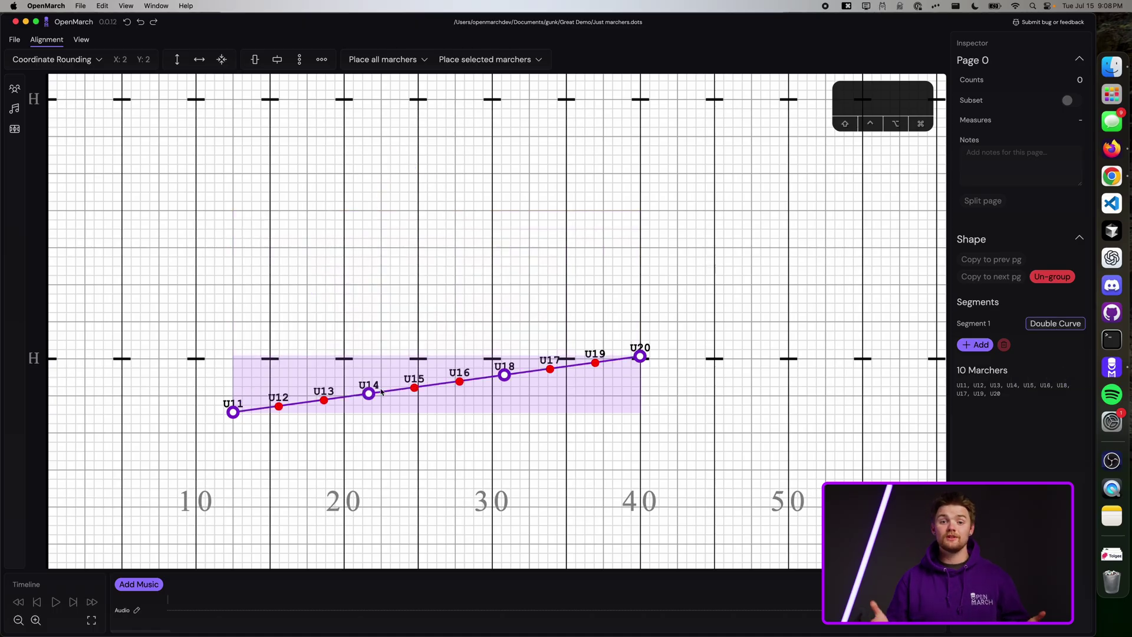
pyautogui.moveTo(368, 393); pyautogui.dragTo(306, 243)
pyautogui.moveTo(504, 375); pyautogui.dragTo(588, 190)
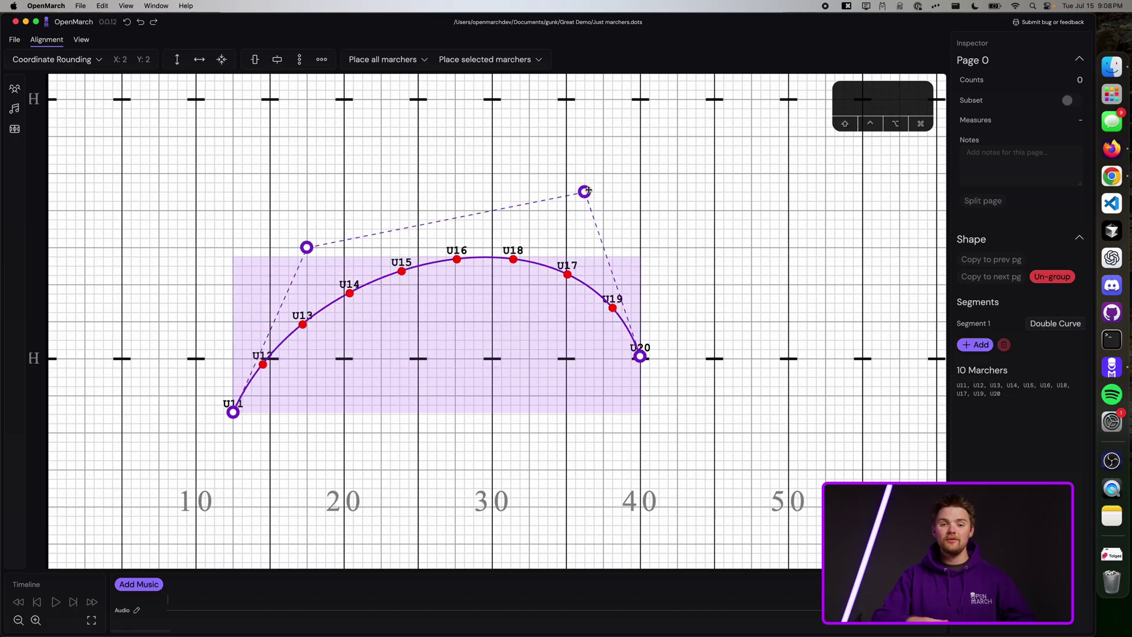
# Rework the control points into an S-shaped wave and move the shape right so U11 starts at the 25.
pyautogui.moveTo(588, 190); pyautogui.dragTo(763, 404)
pyautogui.moveTo(749, 418); pyautogui.dragTo(862, 432)
pyautogui.moveTo(641, 356); pyautogui.dragTo(806, 229)
pyautogui.press('super+z')
pyautogui.press('super+z')
pyautogui.press('super+z')
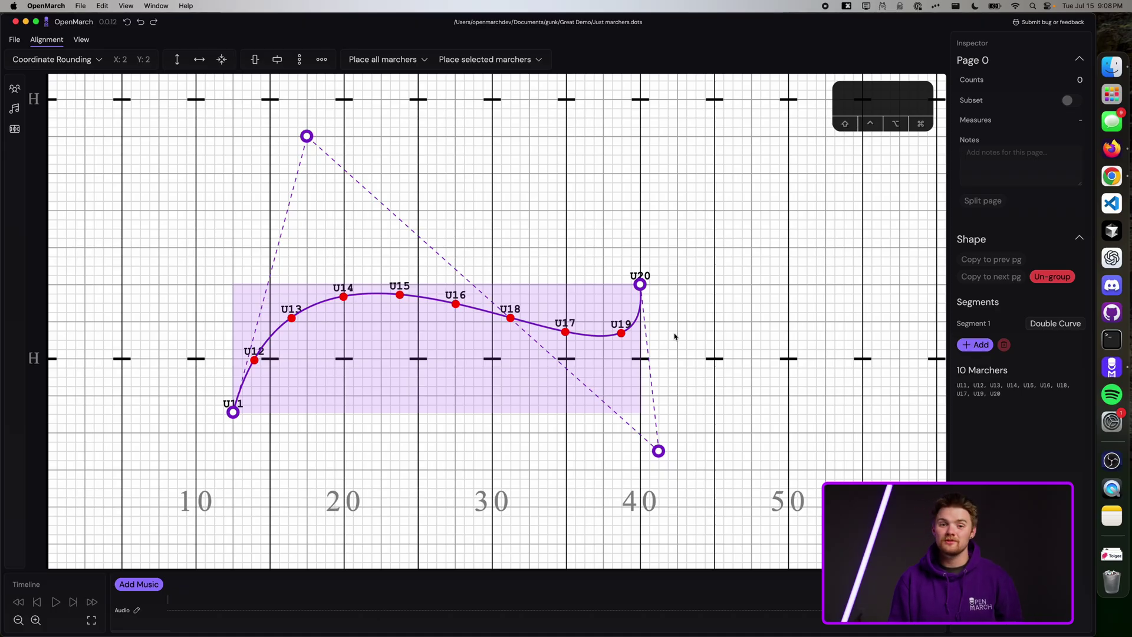
pyautogui.moveTo(658, 450); pyautogui.dragTo(527, 448)
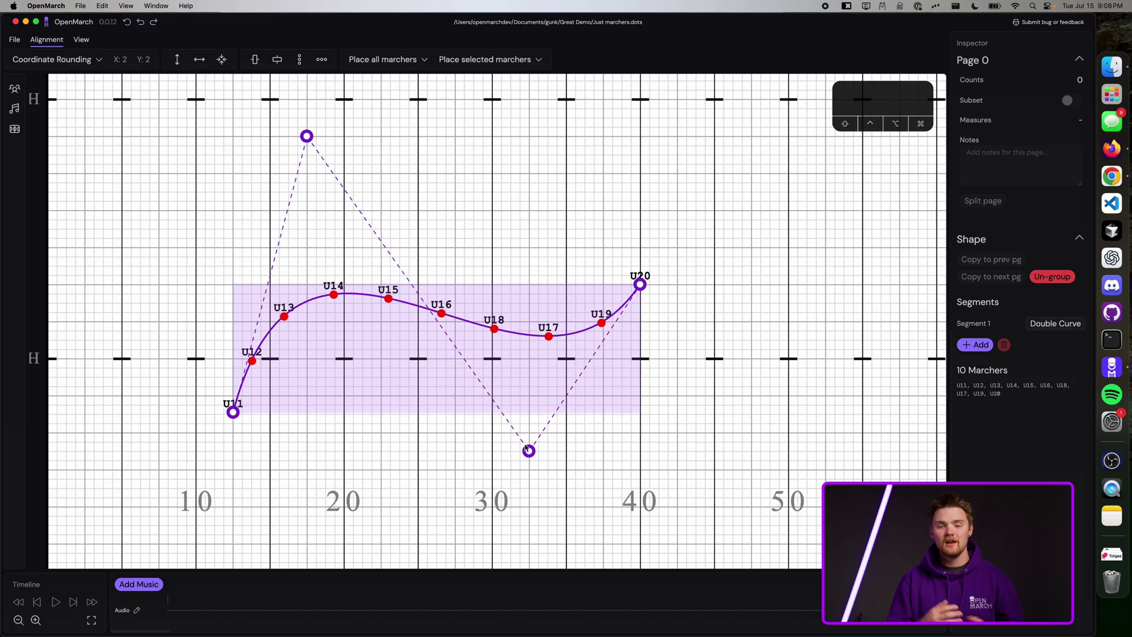
pyautogui.moveTo(420, 387); pyautogui.dragTo(613, 361)
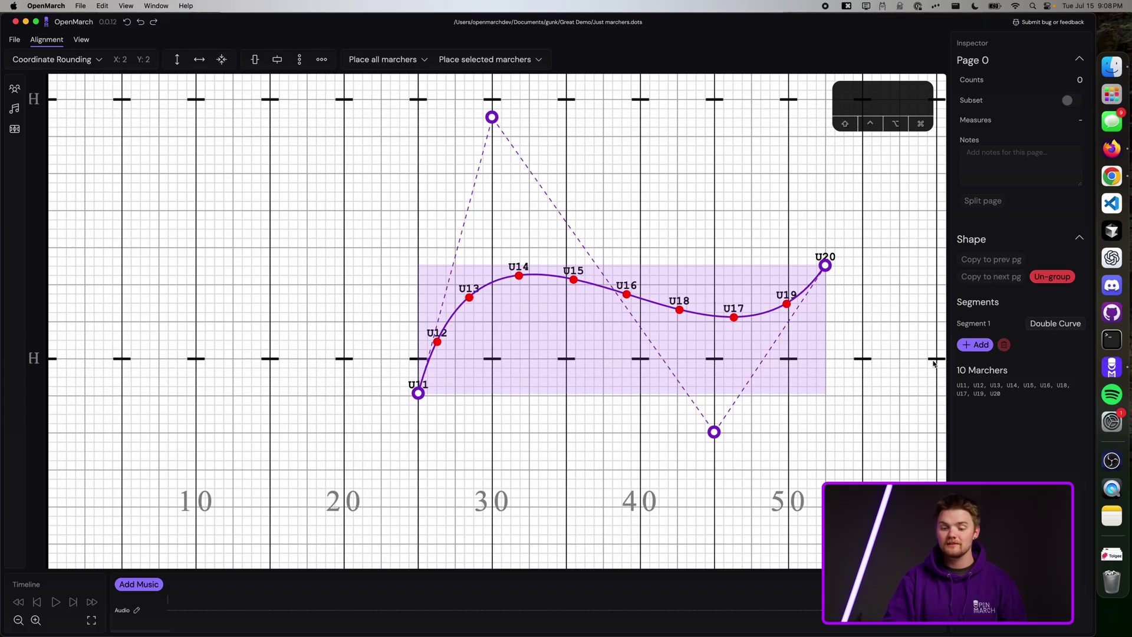
# Add a straight Line segment and place the shape and U20's endpoint so it ends near the 50.
pyautogui.click(974, 345)
pyautogui.moveTo(812, 335); pyautogui.dragTo(607, 321)
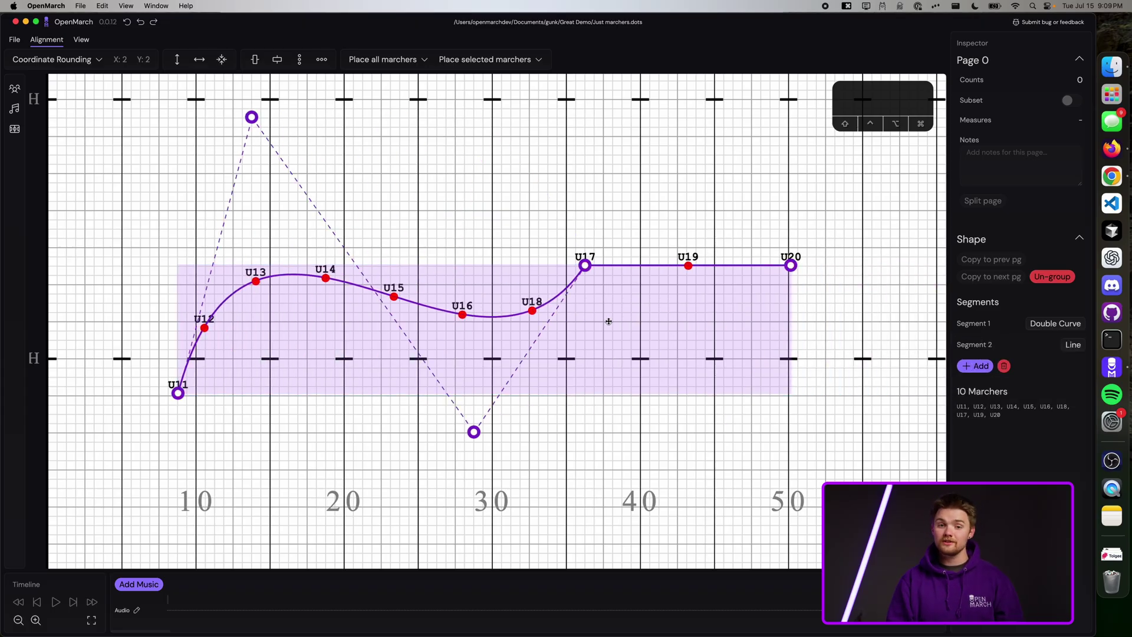
pyautogui.moveTo(790, 266)
pyautogui.mouseDown()
pyautogui.moveTo(811, 390)
pyautogui.moveTo(898, 370)
pyautogui.mouseUp()
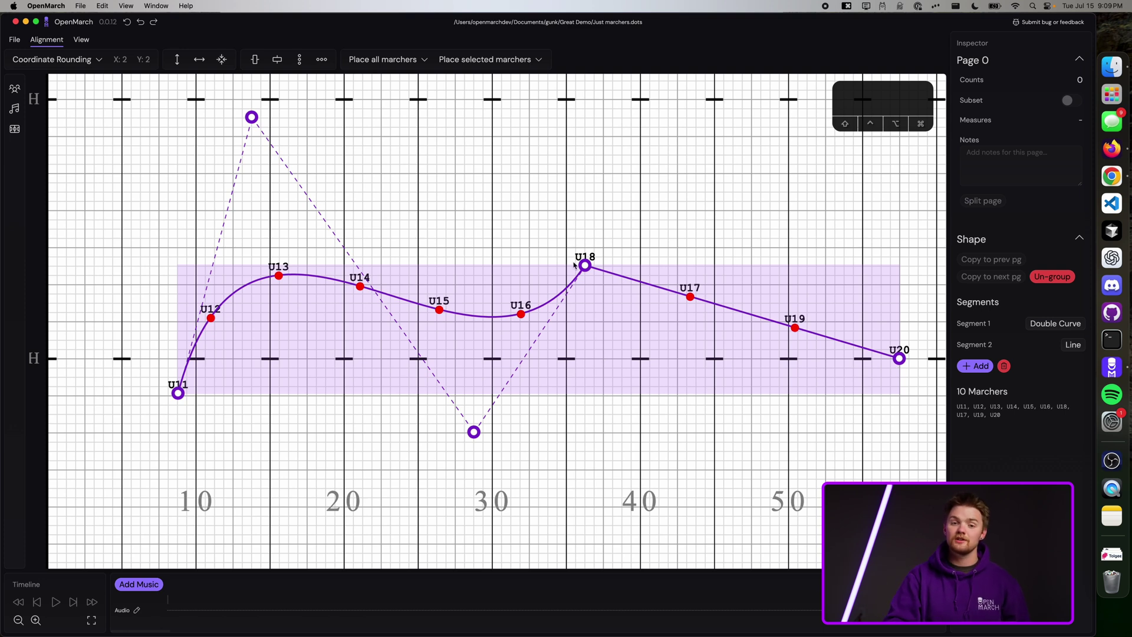
pyautogui.moveTo(898, 357); pyautogui.dragTo(810, 325)
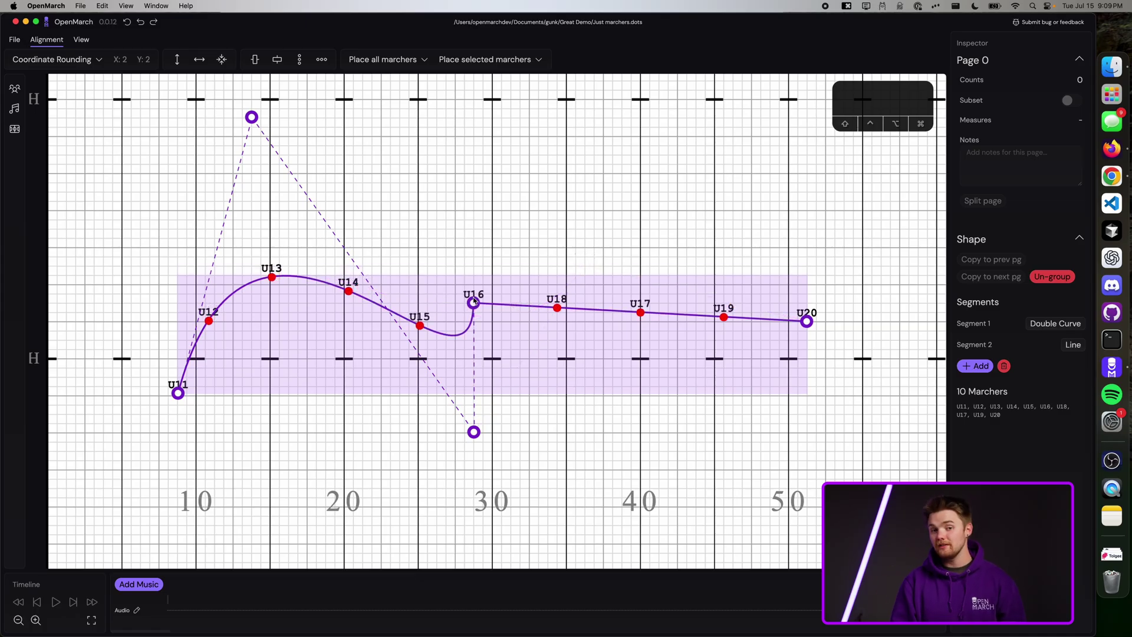
# Make Segment 2 a Single Curve arching upward, pulling U20's end down and left.
pyautogui.click(1074, 346)
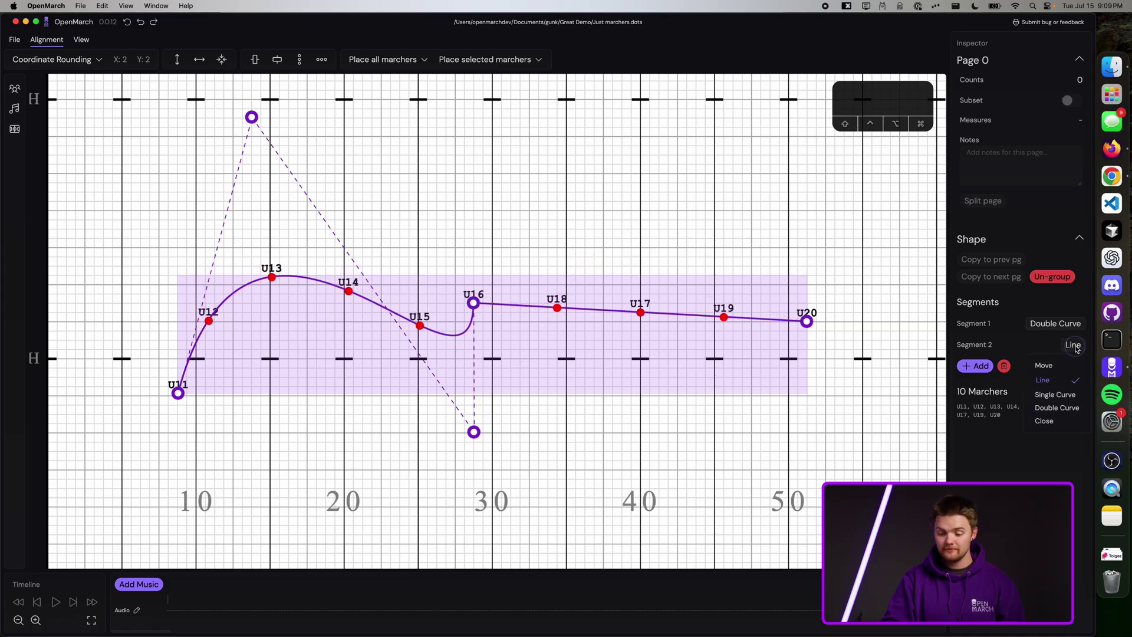
pyautogui.click(1053, 395)
pyautogui.moveTo(641, 311); pyautogui.dragTo(691, 170)
pyautogui.moveTo(812, 322); pyautogui.dragTo(613, 431)
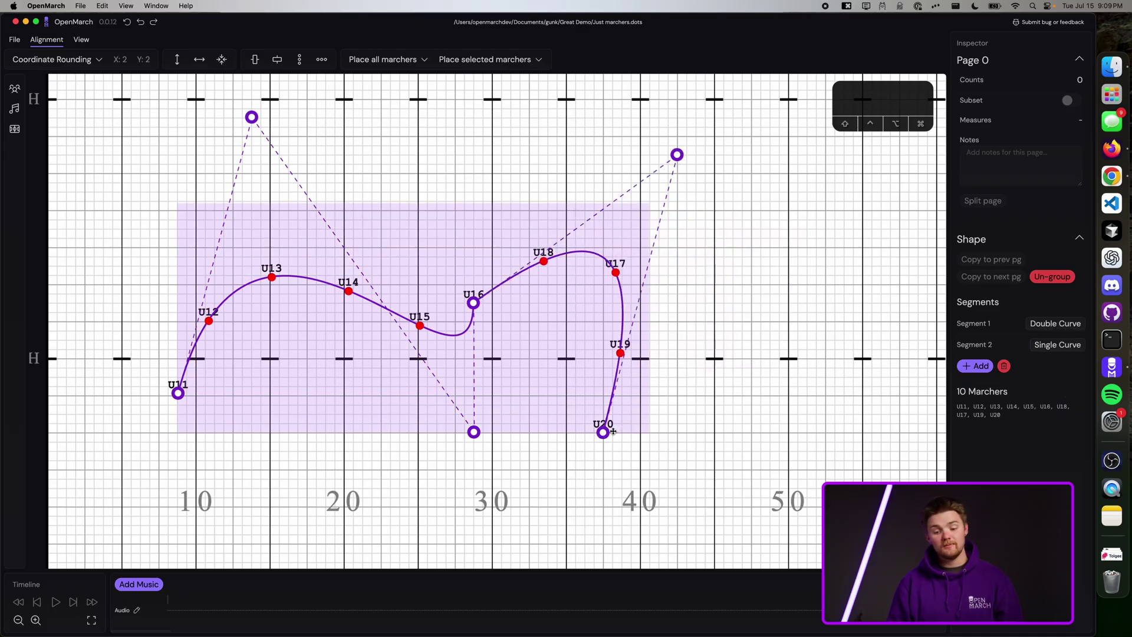
# Add a third Close segment looping back to U11, raise the first curve's control point, and shift the shape right.
pyautogui.click(973, 365)
pyautogui.click(1072, 366)
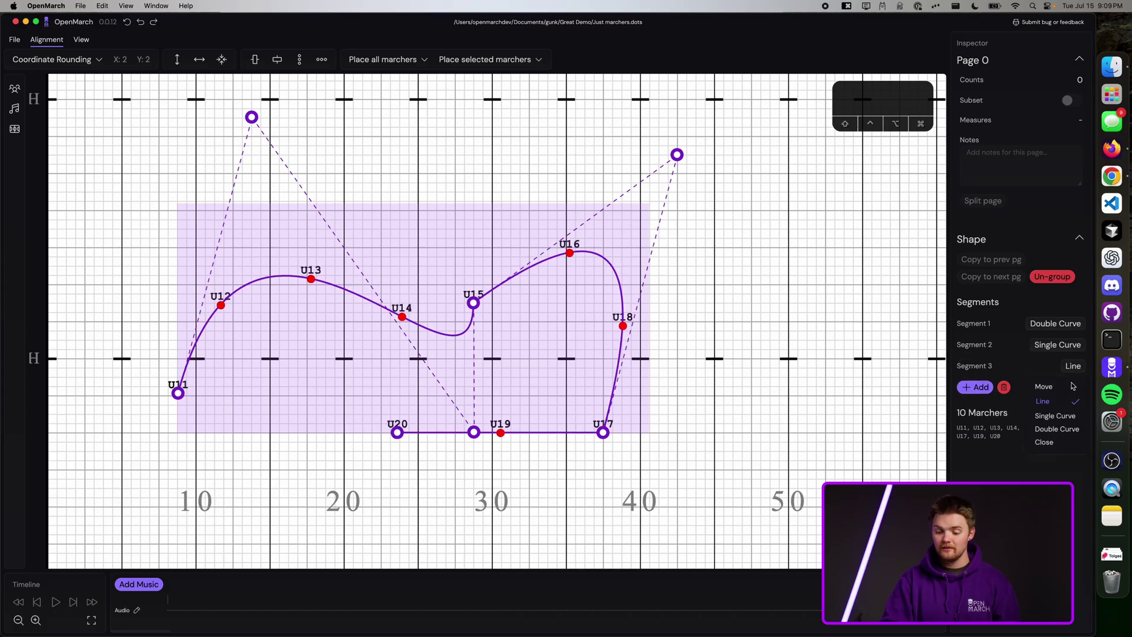
pyautogui.click(1044, 446)
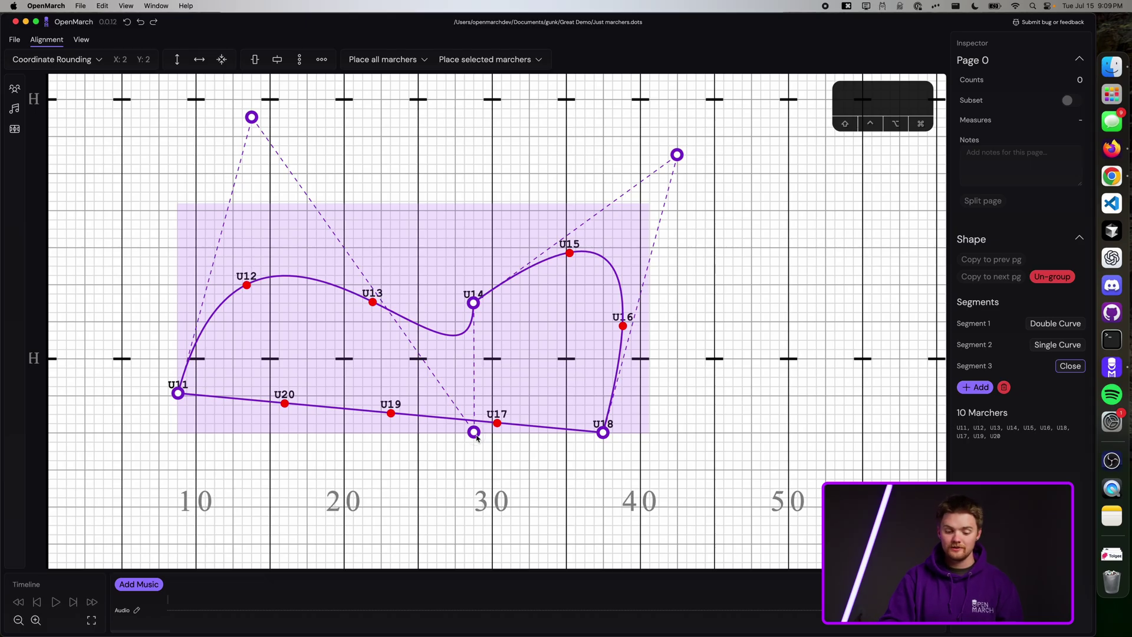
pyautogui.moveTo(475, 434); pyautogui.dragTo(449, 184)
pyautogui.moveTo(448, 358); pyautogui.dragTo(566, 342)
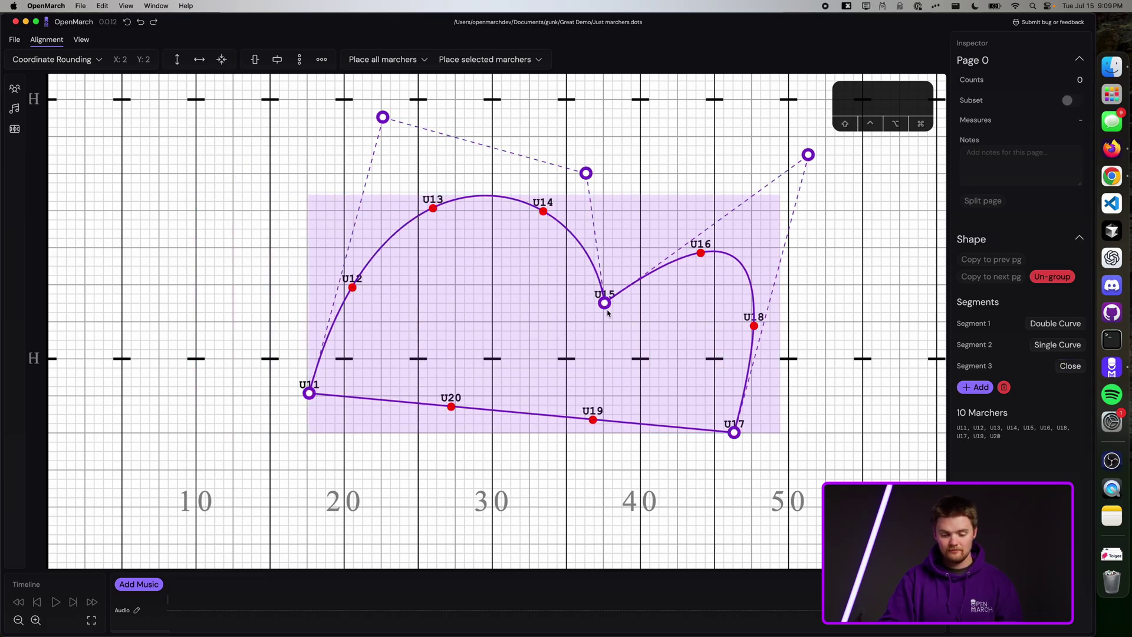
# Drag U15, the bezier points and U11 so the loop peaks at U14, then shift it down-left.
pyautogui.moveTo(554, 301); pyautogui.dragTo(529, 137)
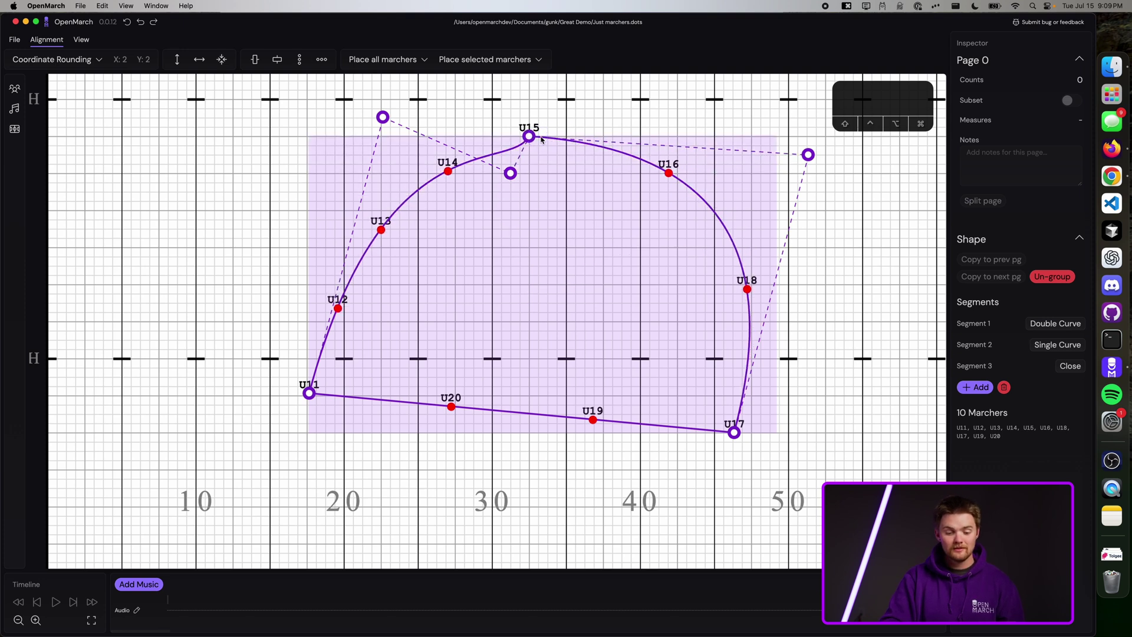
pyautogui.moveTo(516, 178); pyautogui.dragTo(664, 400)
pyautogui.moveTo(299, 206); pyautogui.dragTo(325, 247)
pyautogui.moveTo(309, 393); pyautogui.dragTo(472, 413)
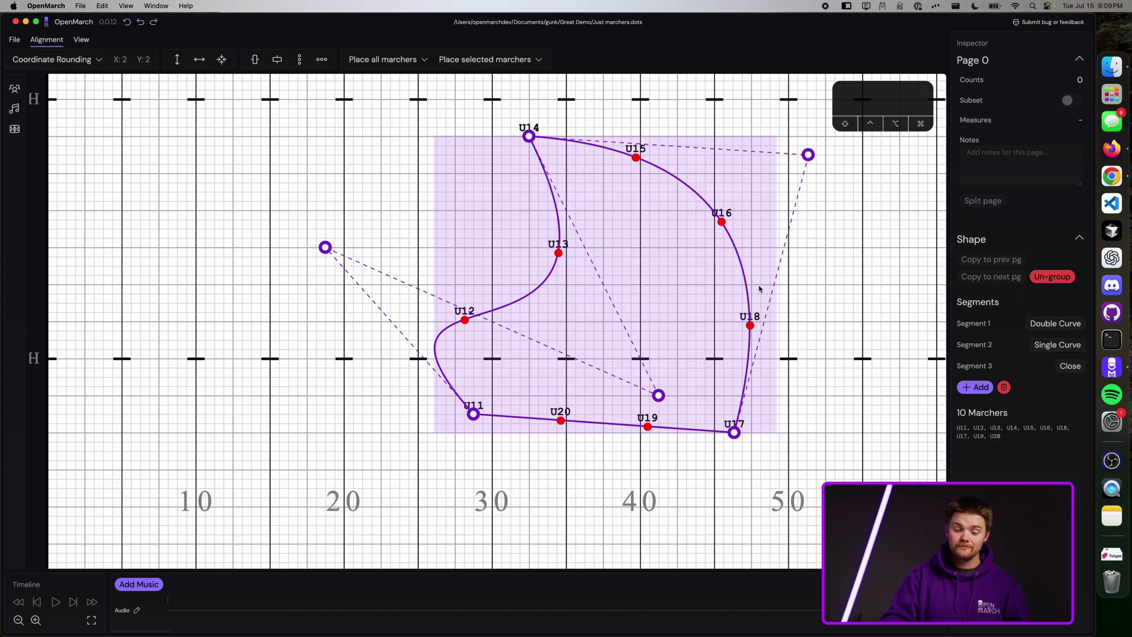
pyautogui.click(631, 255)
pyautogui.moveTo(629, 258); pyautogui.dragTo(579, 286)
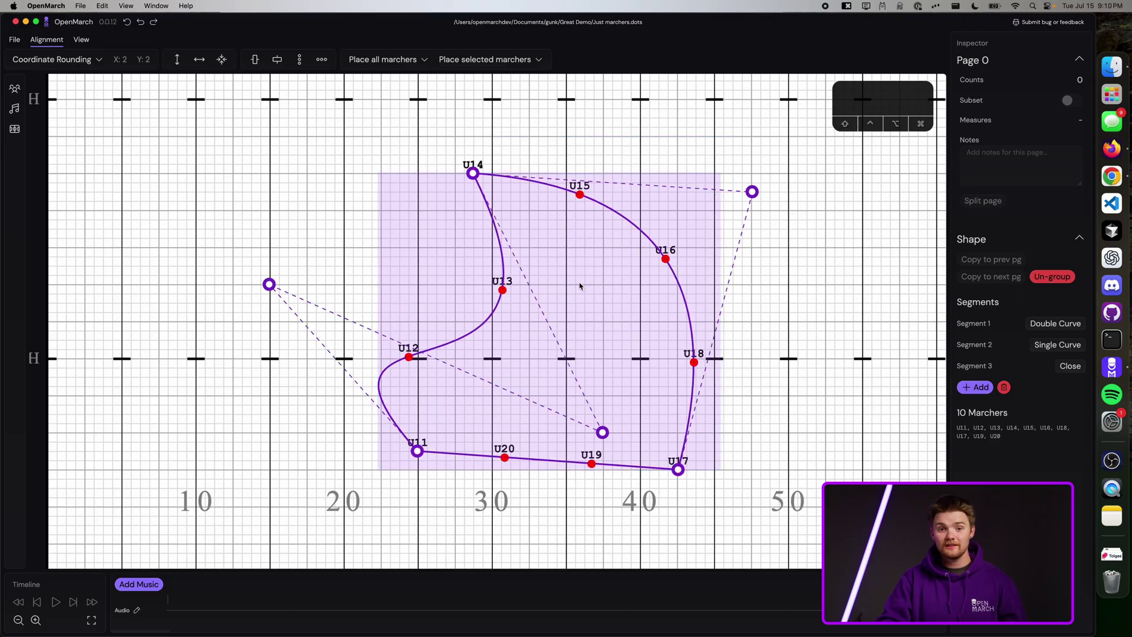
pyautogui.click(1061, 283)
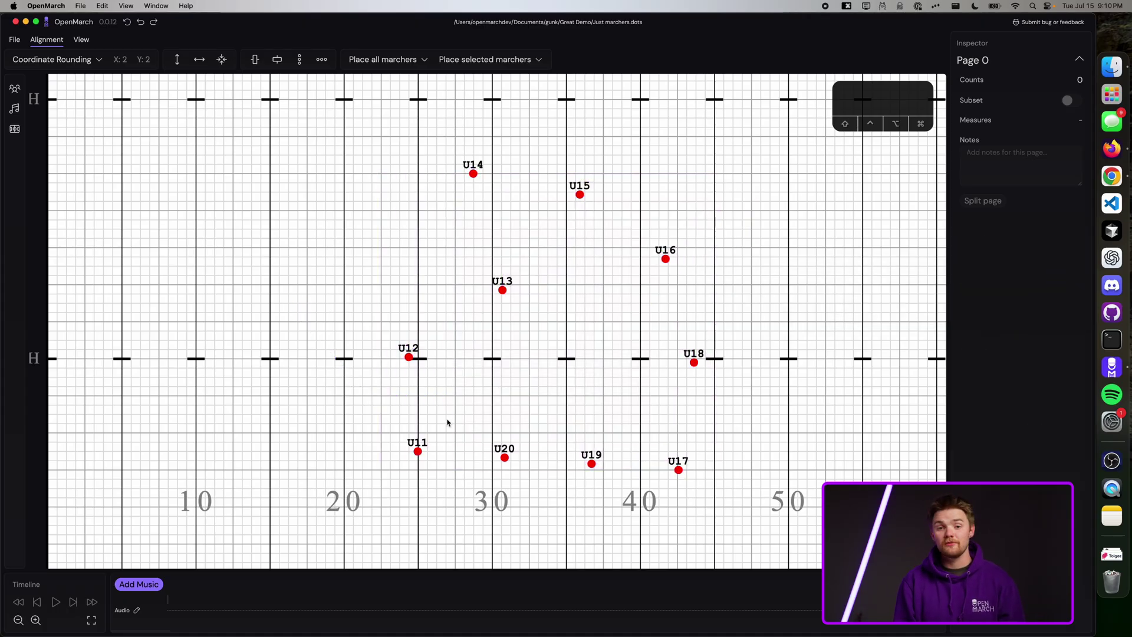
pyautogui.press('super')
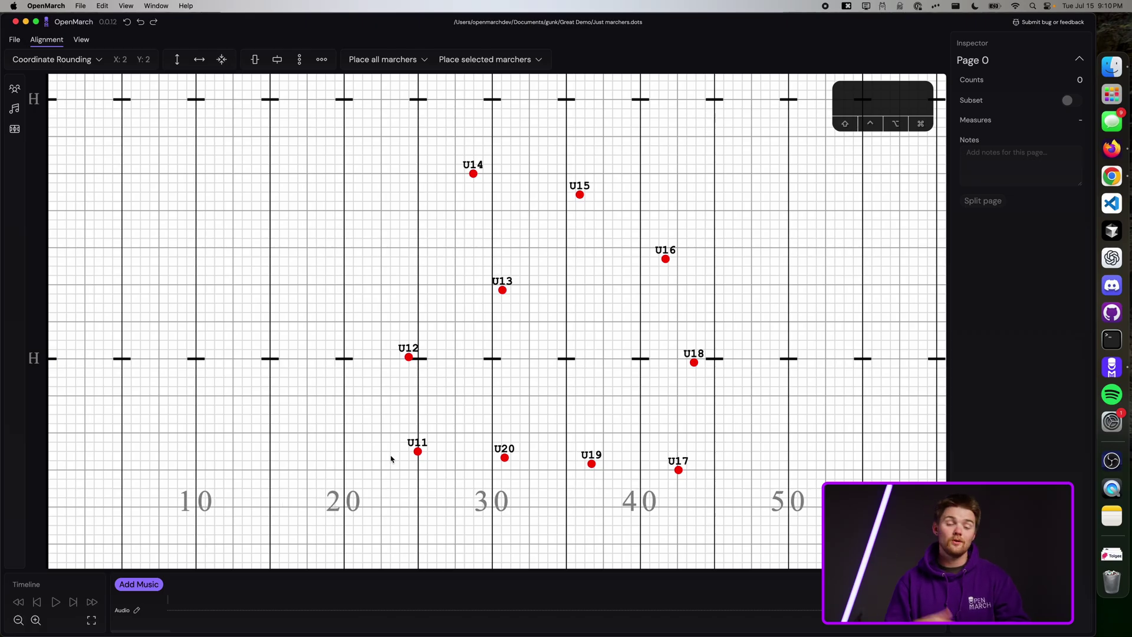
pyautogui.press('super+z')
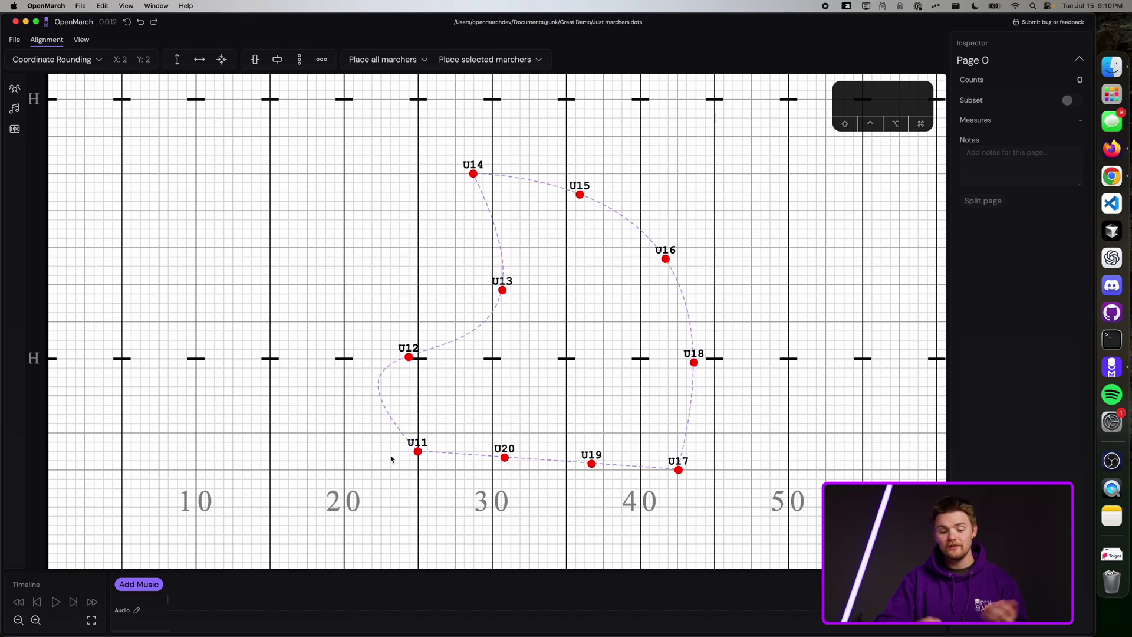
pyautogui.click(502, 290)
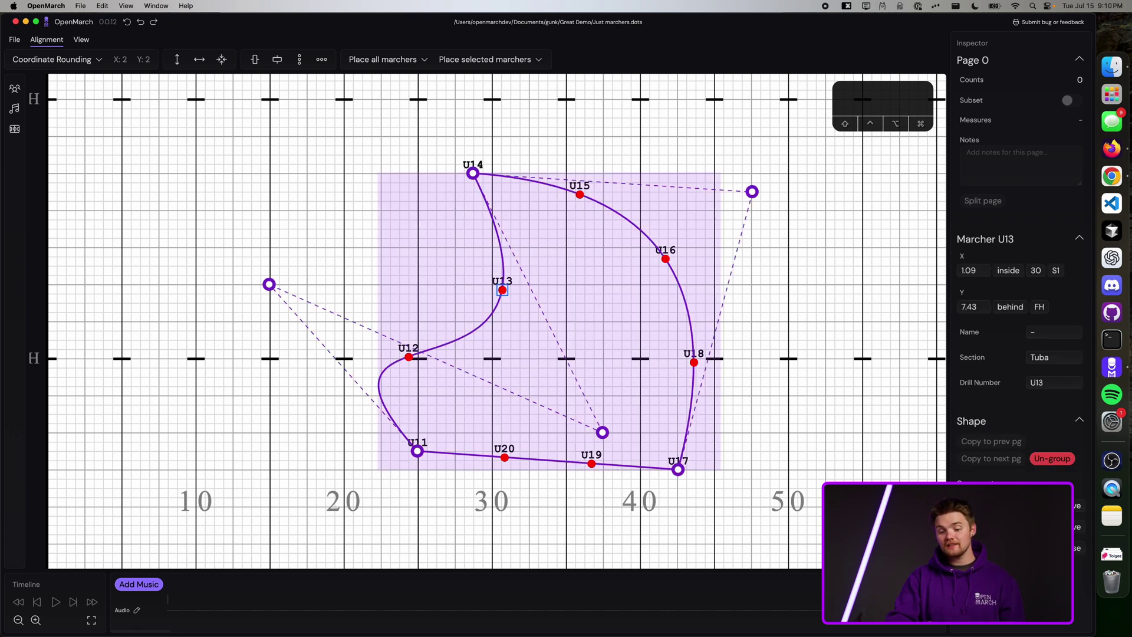
pyautogui.press('super+z')
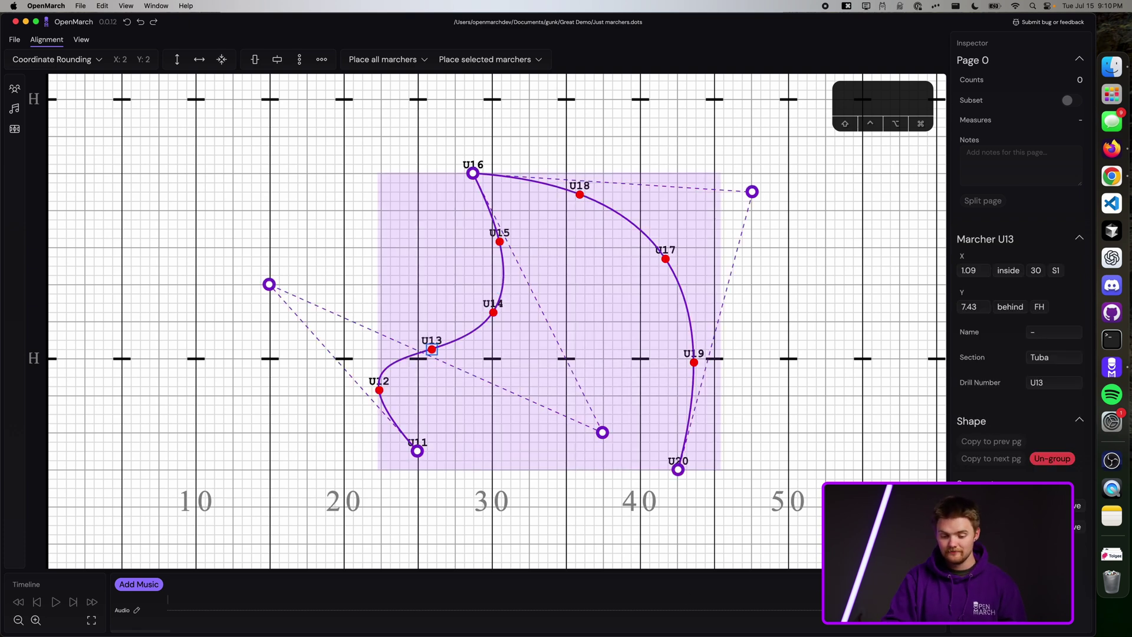
pyautogui.press('super+z')
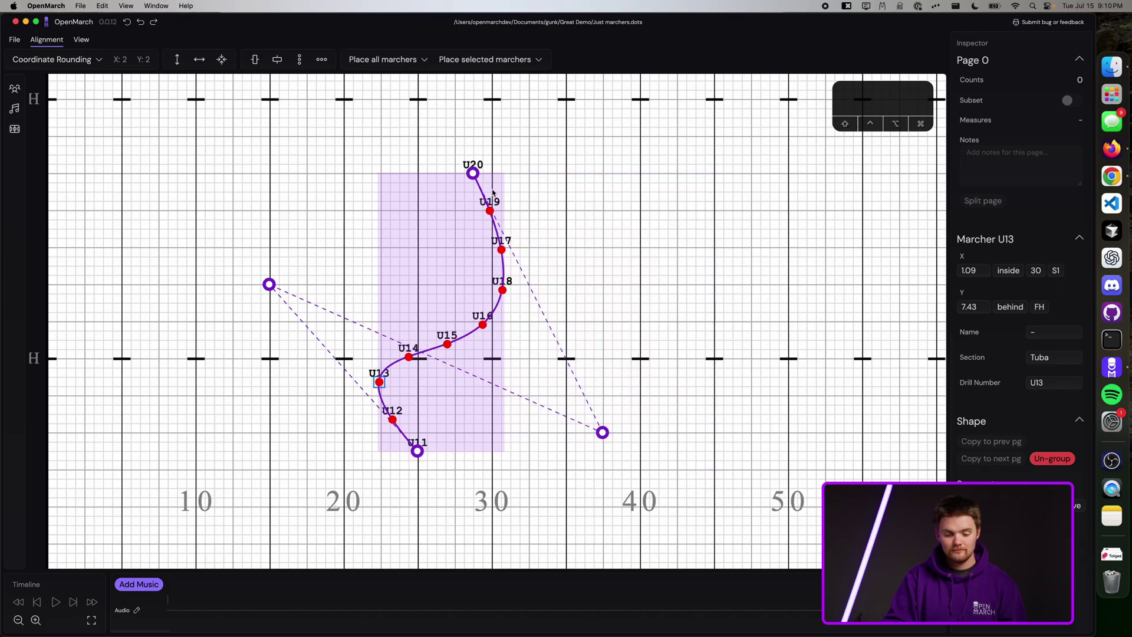
pyautogui.click(616, 136)
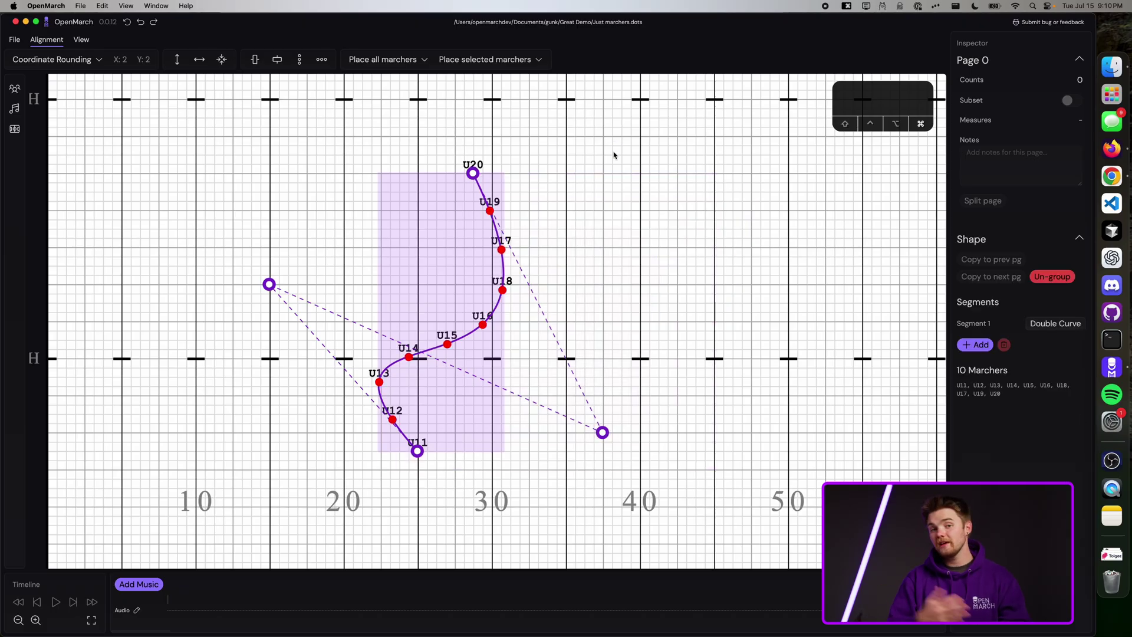
pyautogui.press('super+z')
pyautogui.press('super+z')
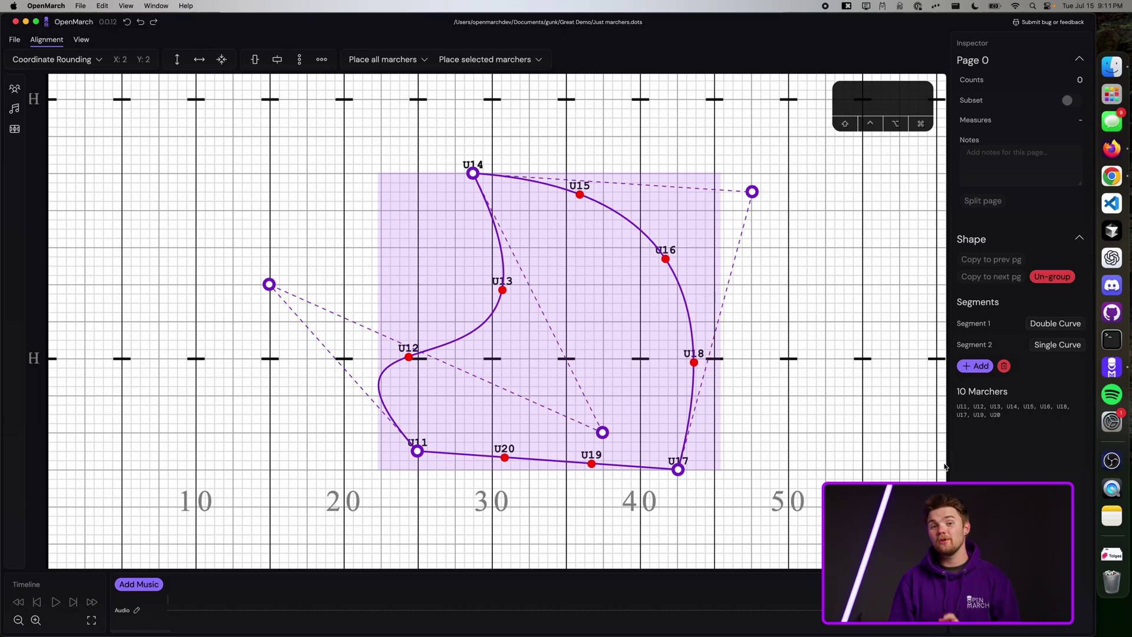
# Select U15 and U13 and swap their positions with Swap marchers.
pyautogui.click(579, 195)
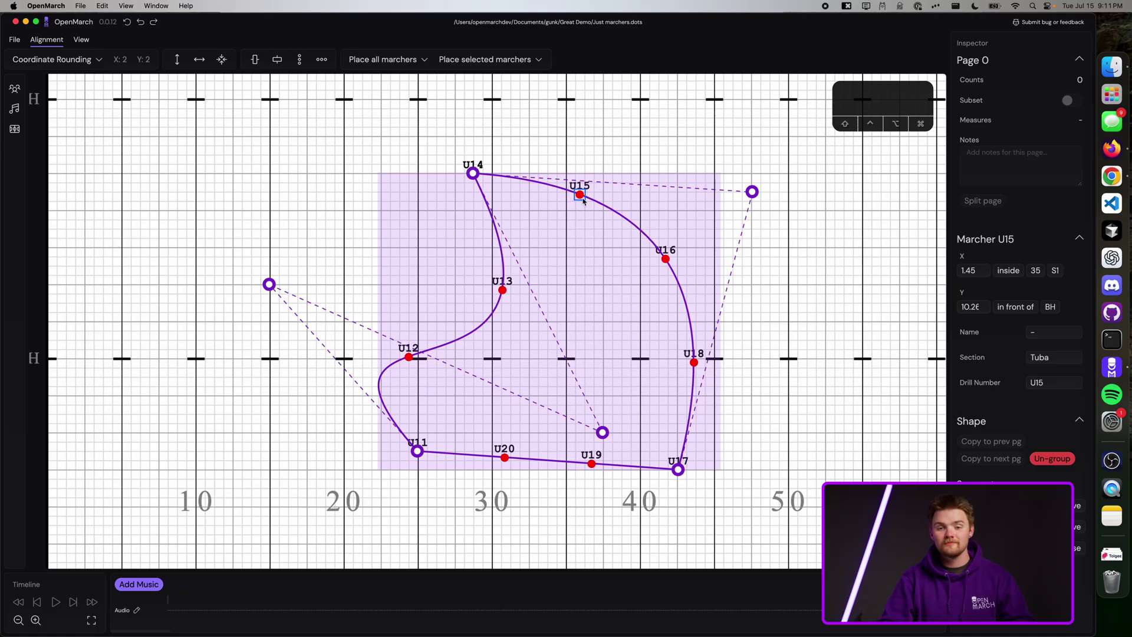
pyautogui.press('shift')
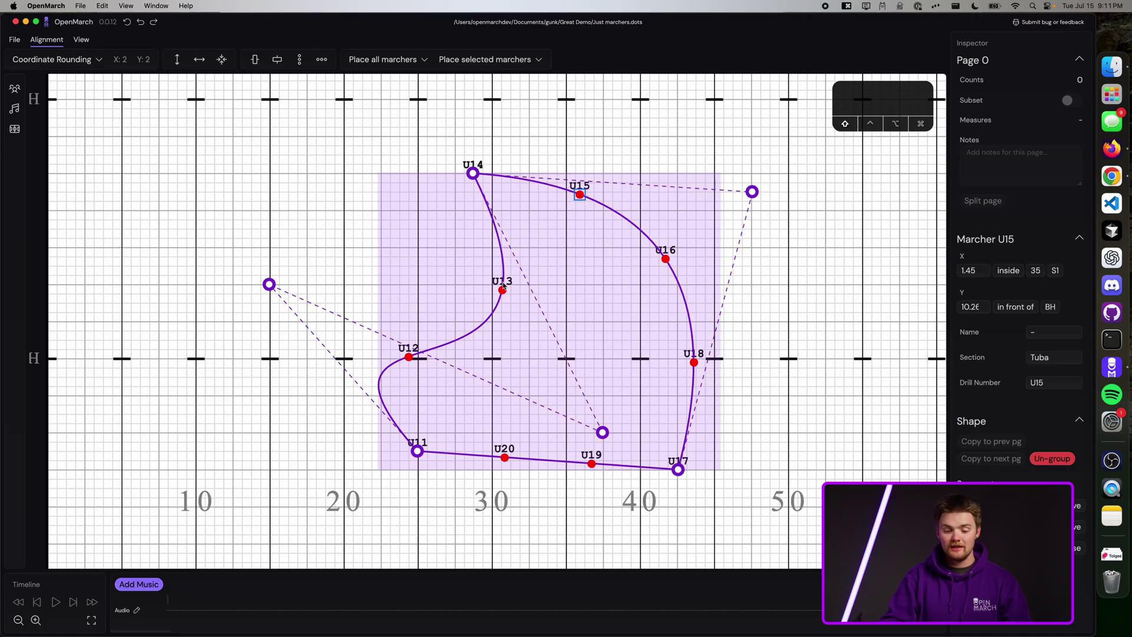
pyautogui.keyDown('shift'); pyautogui.click(502, 288); pyautogui.keyUp('shift')
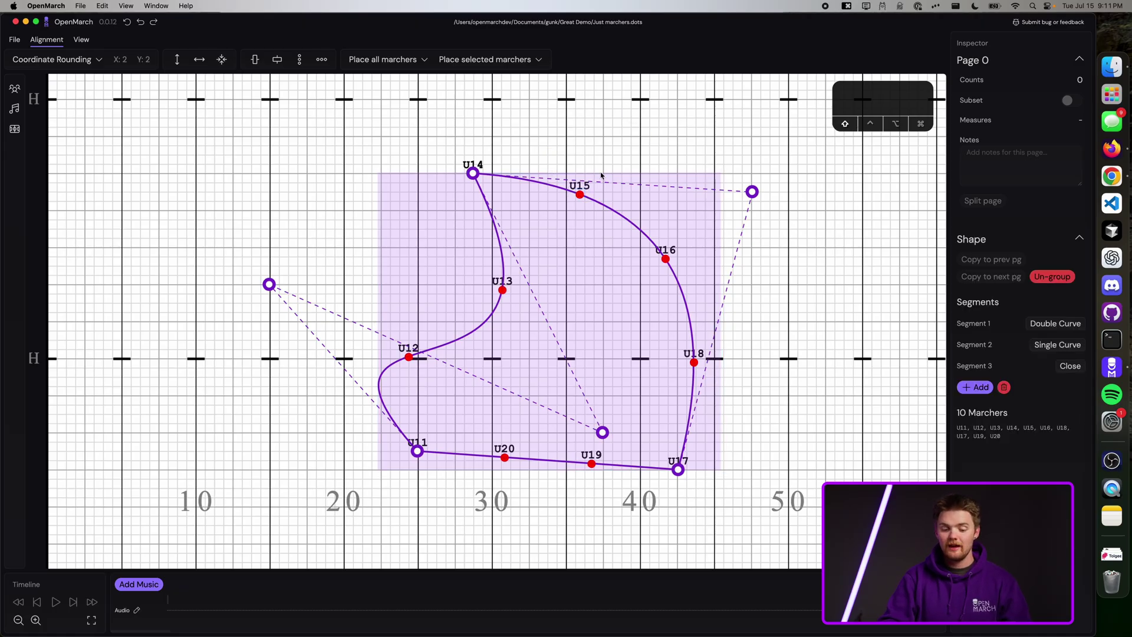
pyautogui.click(581, 196)
pyautogui.keyDown('shift'); pyautogui.click(502, 289); pyautogui.keyUp('shift')
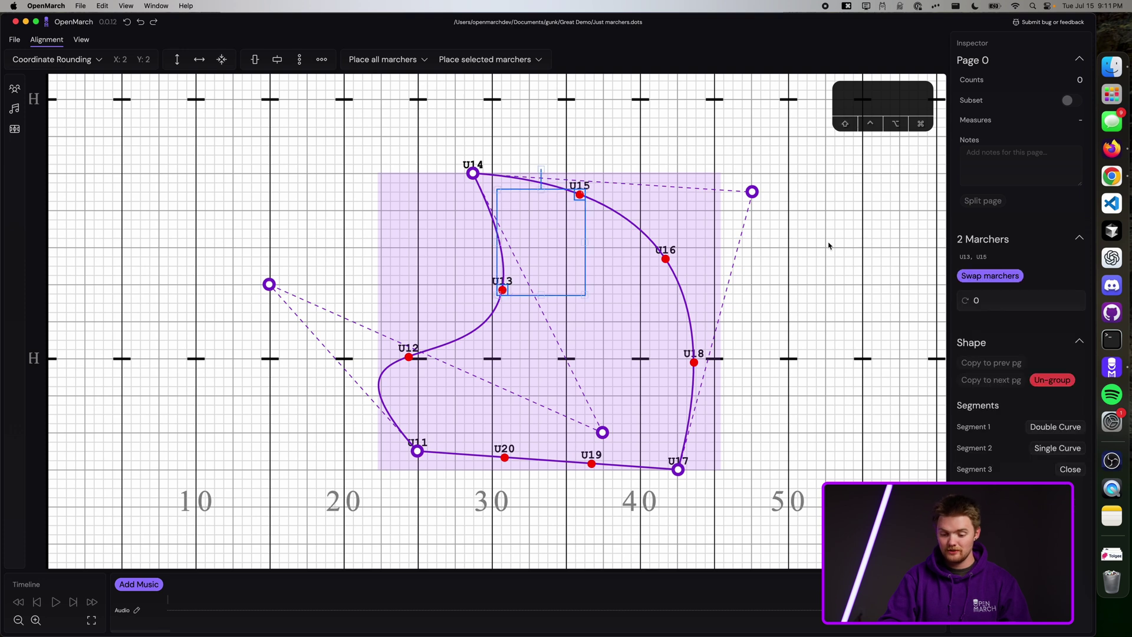
pyautogui.click(975, 276)
# Swap U15 with U16, leaving U16 on the inner curve and U13 atop the arc.
pyautogui.click(666, 259)
pyautogui.keyDown('shift'); pyautogui.click(502, 289); pyautogui.keyUp('shift')
pyautogui.click(975, 276)
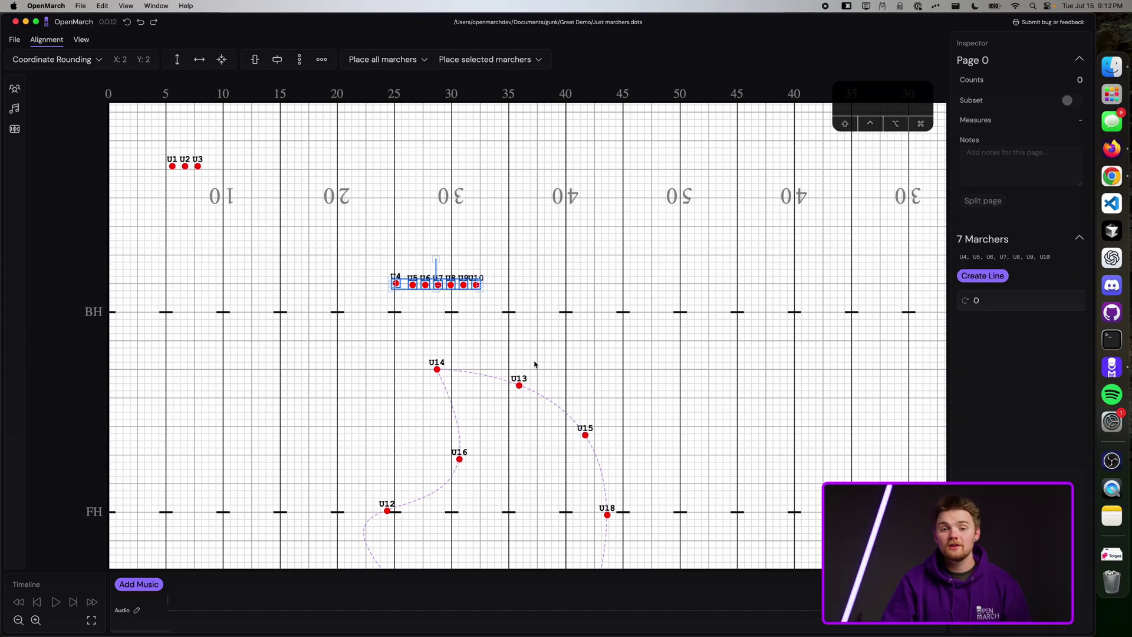
# Place marchers U4–U10 on a straight line drawn near the back hash.
pyautogui.press('l')
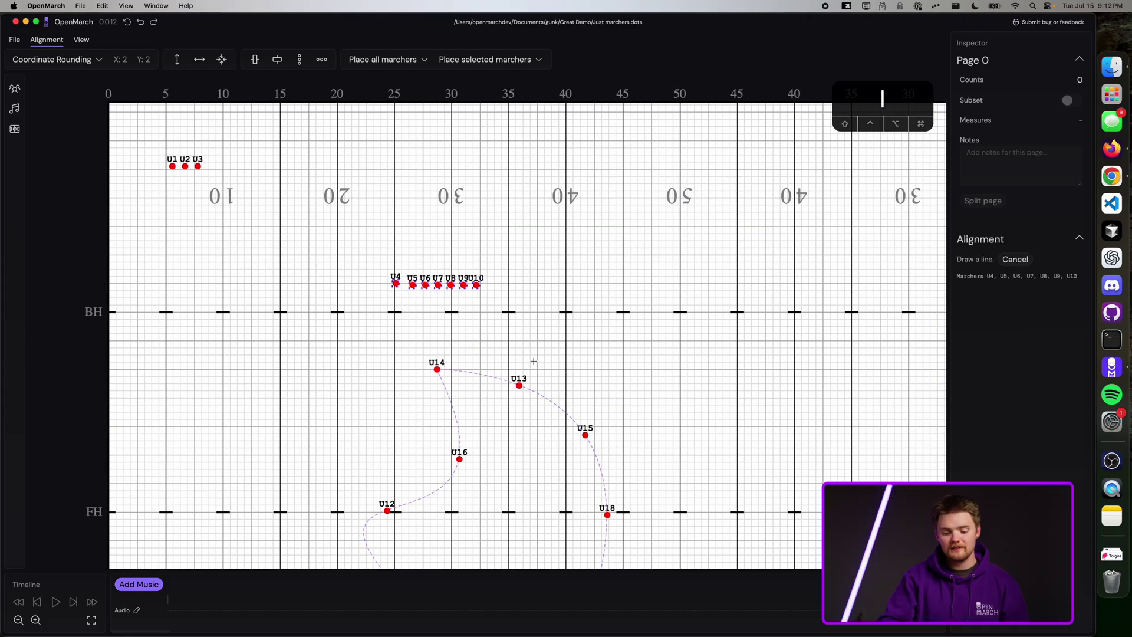
pyautogui.moveTo(553, 319); pyautogui.dragTo(415, 329)
pyautogui.press('Return')
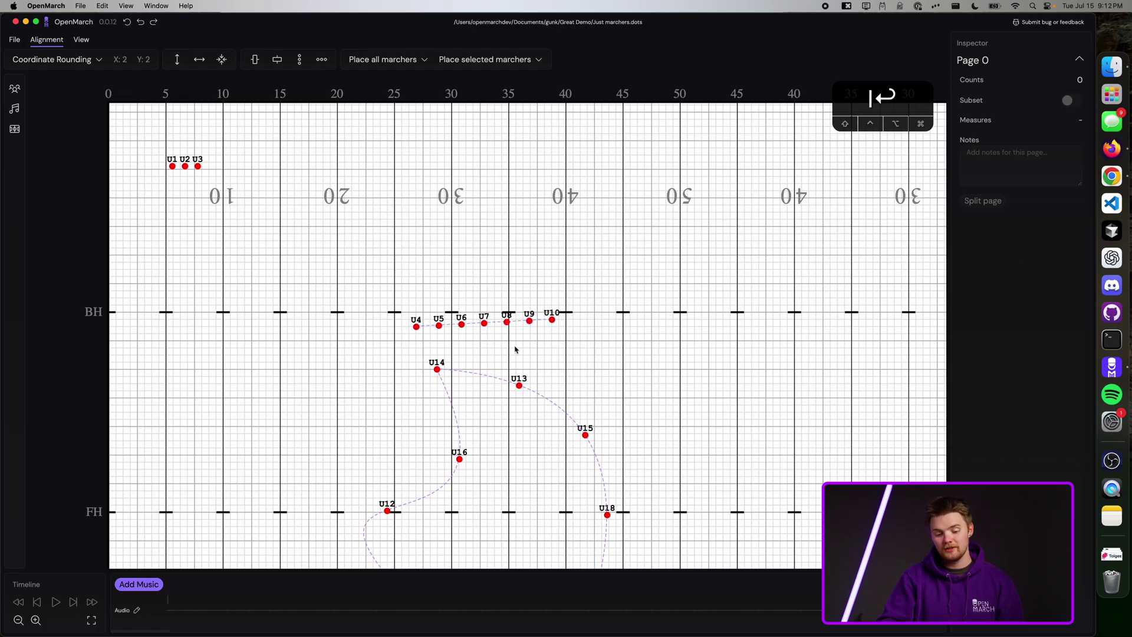
# Swap marcher U9 on the line with U13 on the curve.
pyautogui.click(534, 318)
pyautogui.scroll(5, 533, 345)
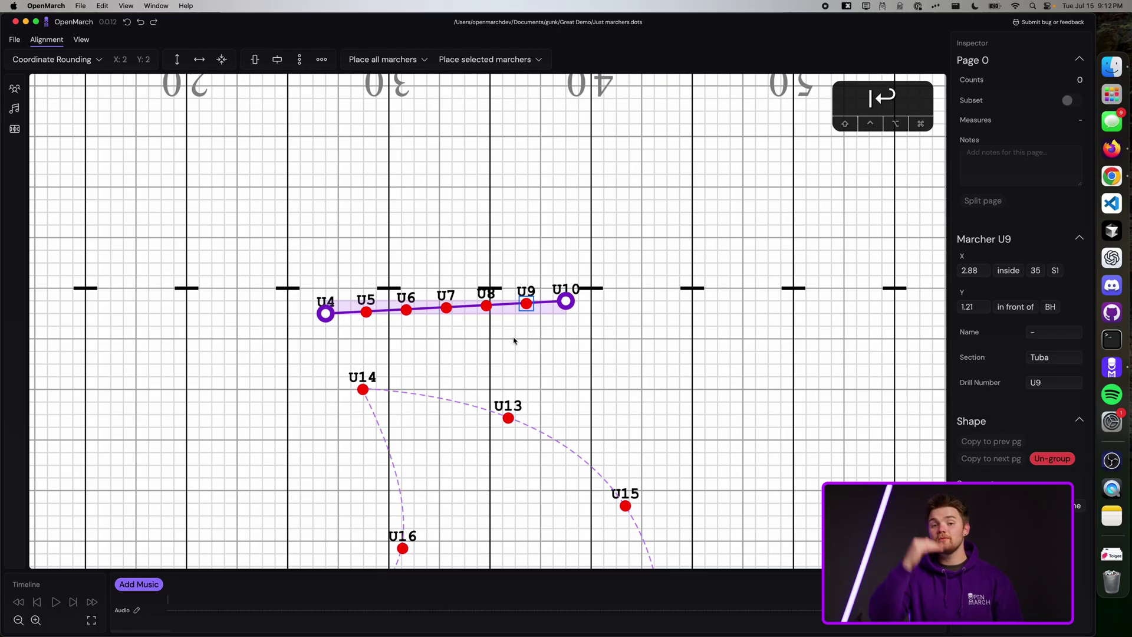
pyautogui.scroll(-5, 513, 340)
pyautogui.click(513, 340)
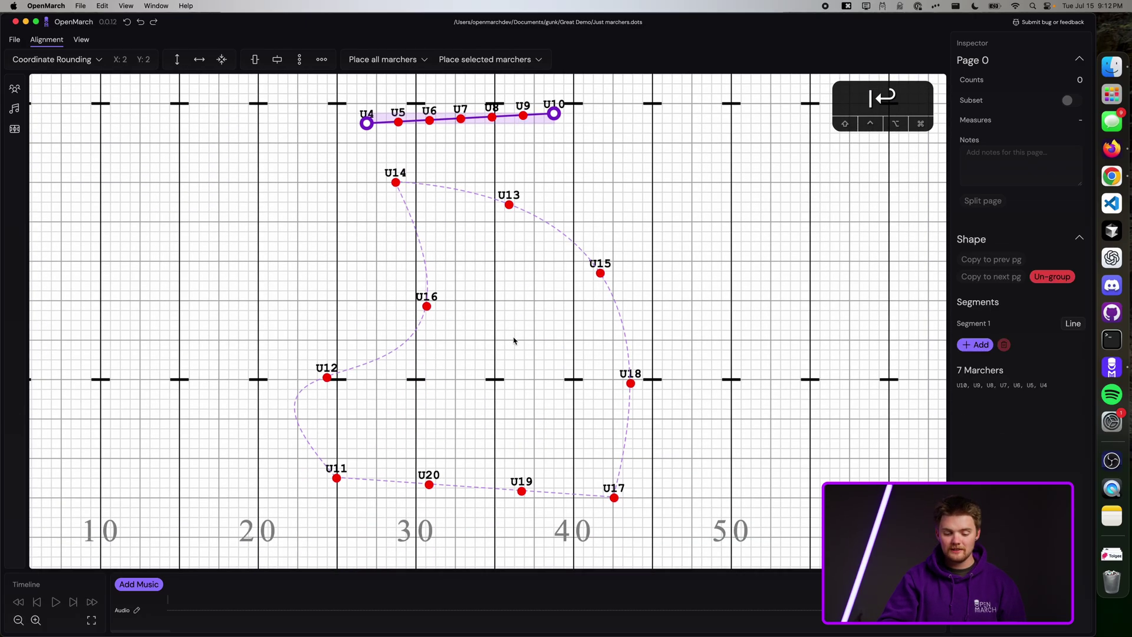
pyautogui.click(631, 384)
pyautogui.scroll(2, 589, 247)
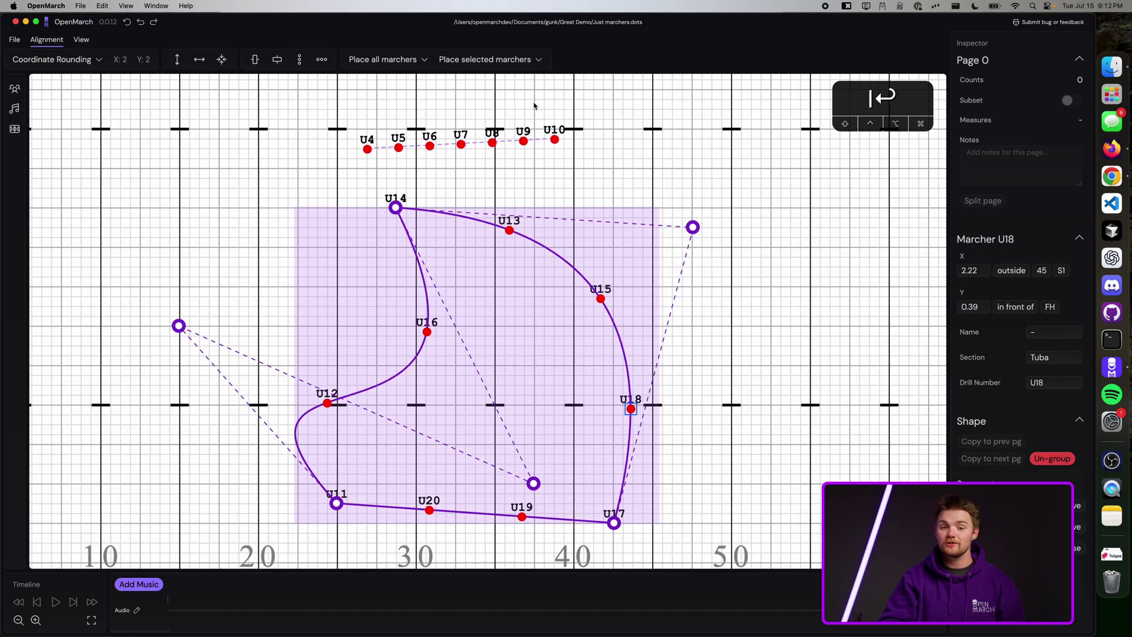
pyautogui.click(523, 141)
pyautogui.keyDown('shift'); pyautogui.click(509, 230); pyautogui.keyUp('shift')
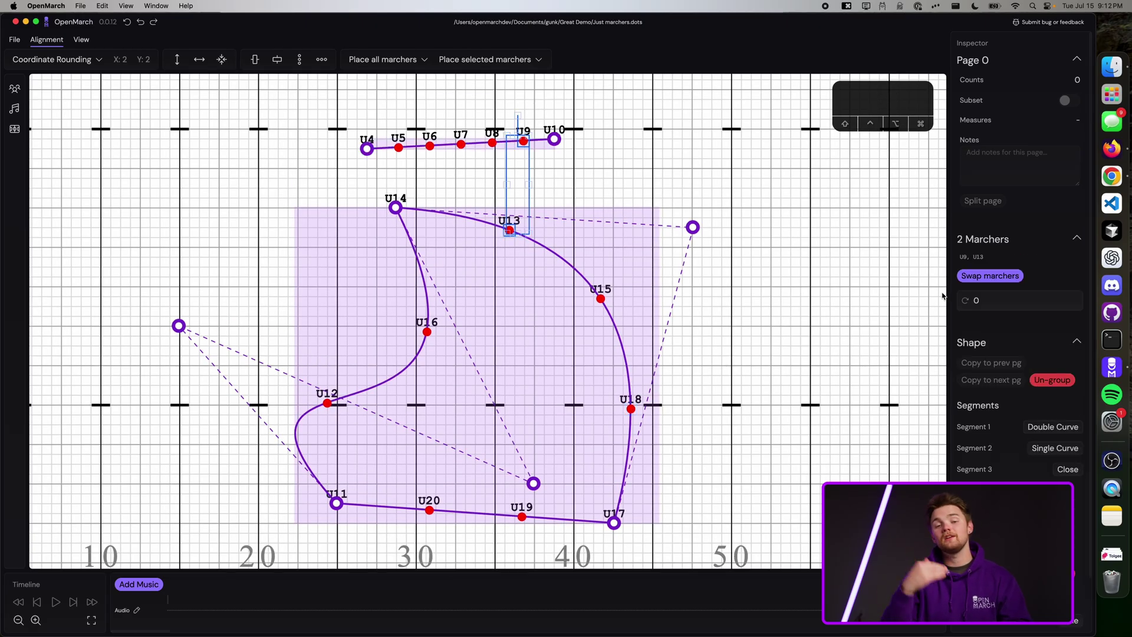
pyautogui.click(990, 276)
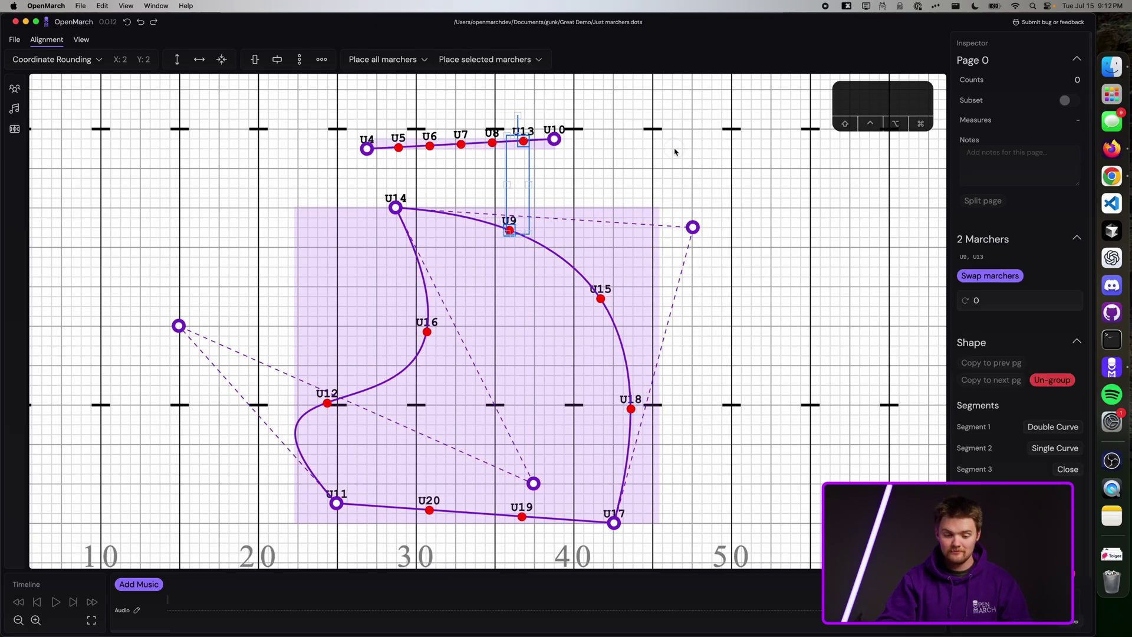